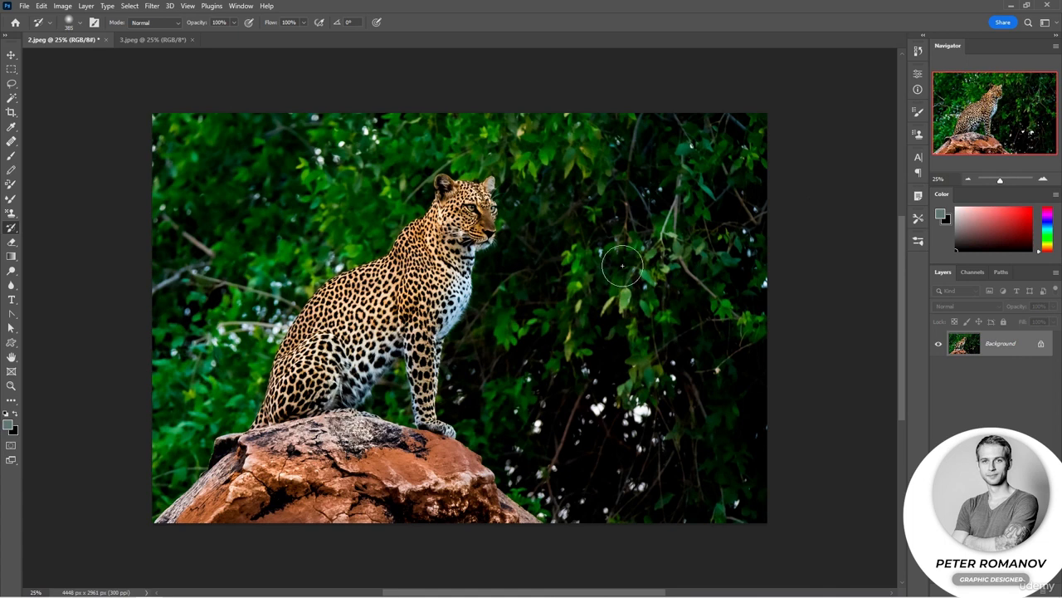
Colorize the leopard photo with Hue/Saturation, shifting the hue to a warm brown sepia tone.
click(68, 7)
mouse_move(119, 38)
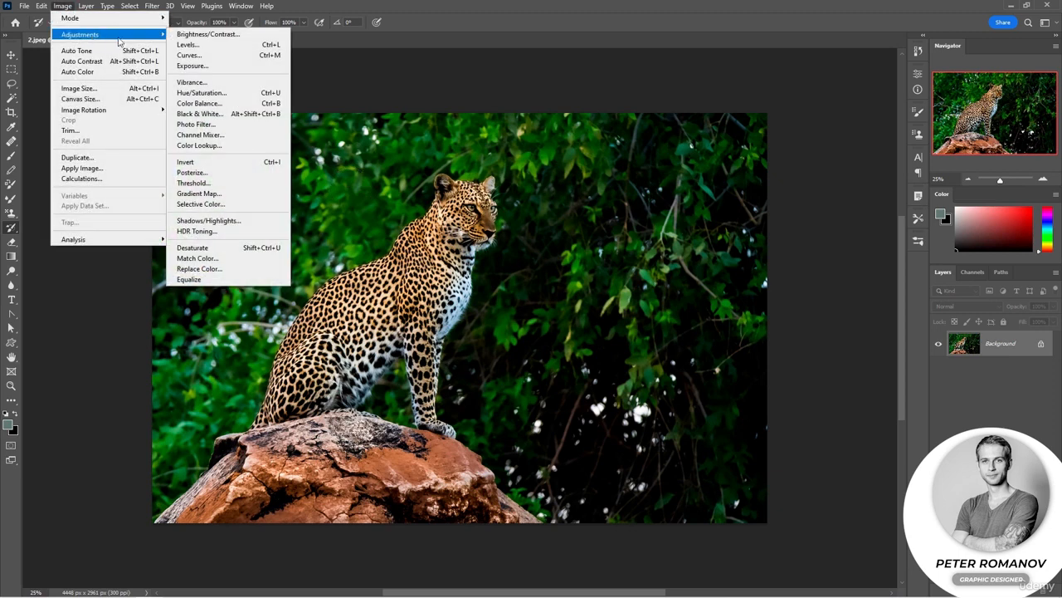
click(219, 93)
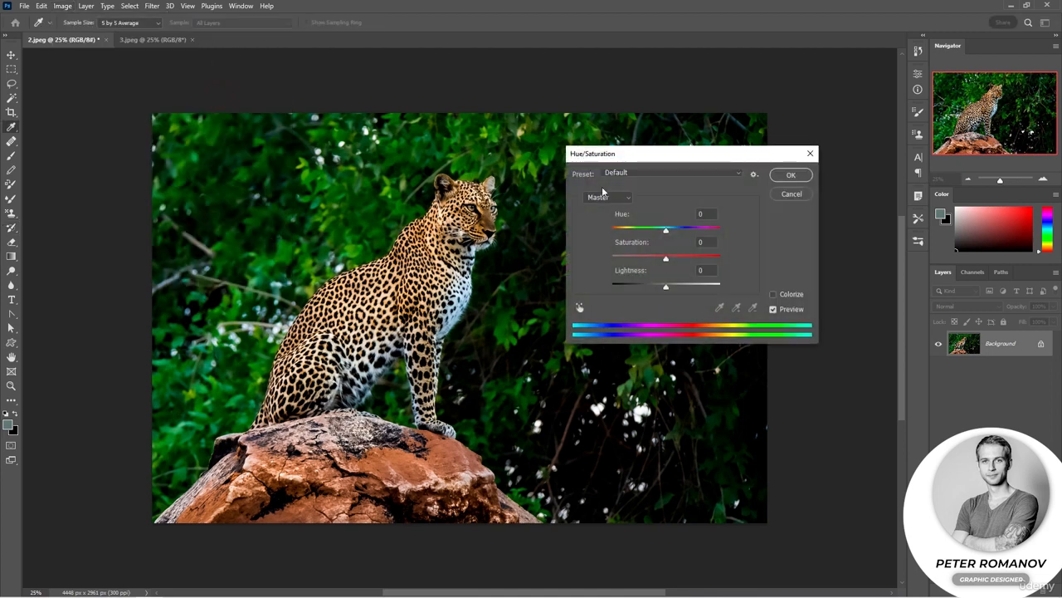
click(773, 295)
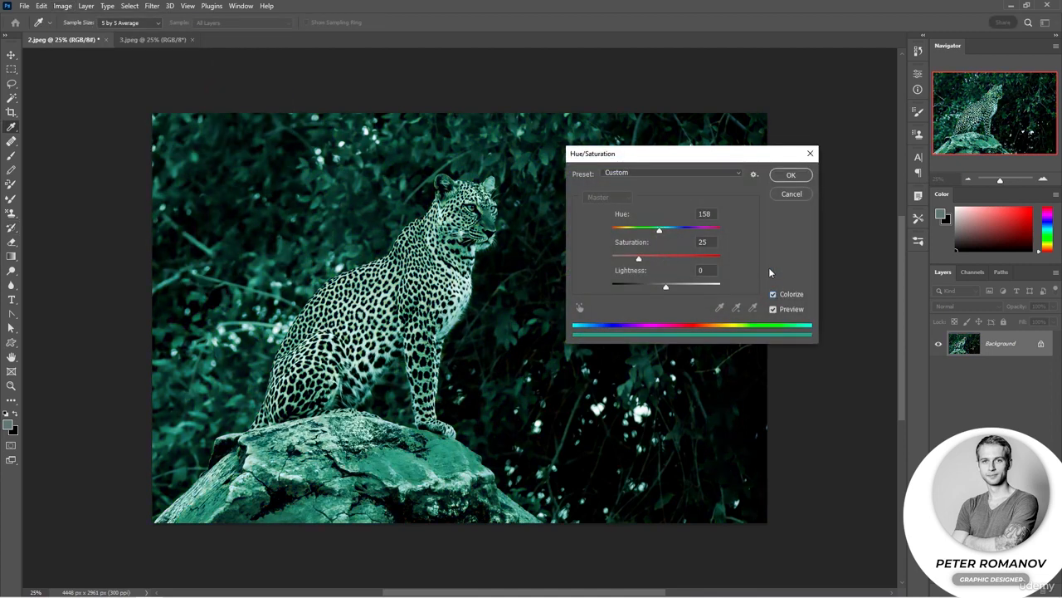
drag(659, 229, 631, 242)
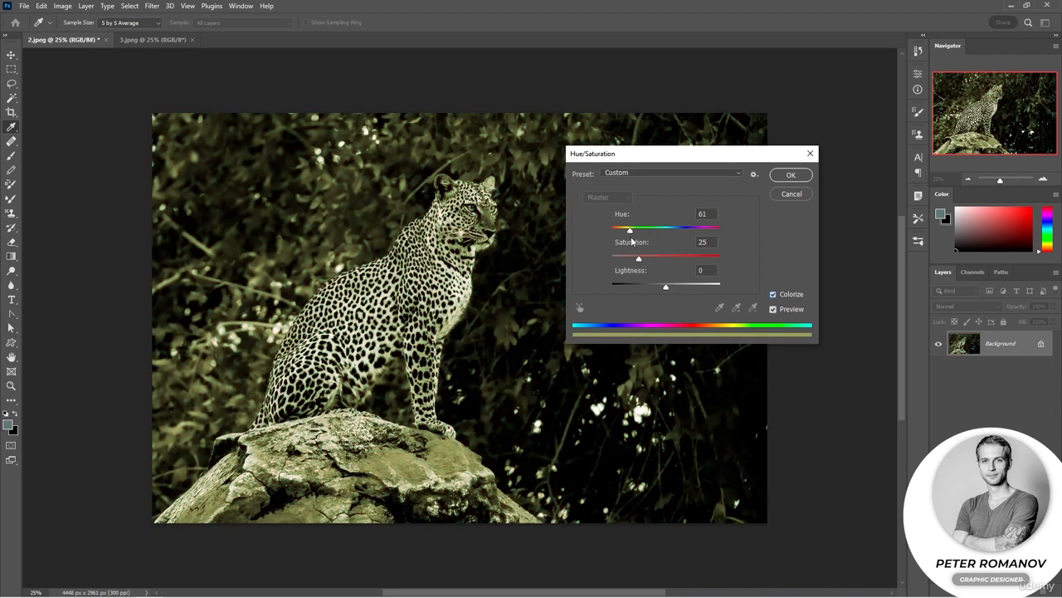
click(630, 232)
drag(632, 232, 624, 231)
click(790, 176)
key(b)
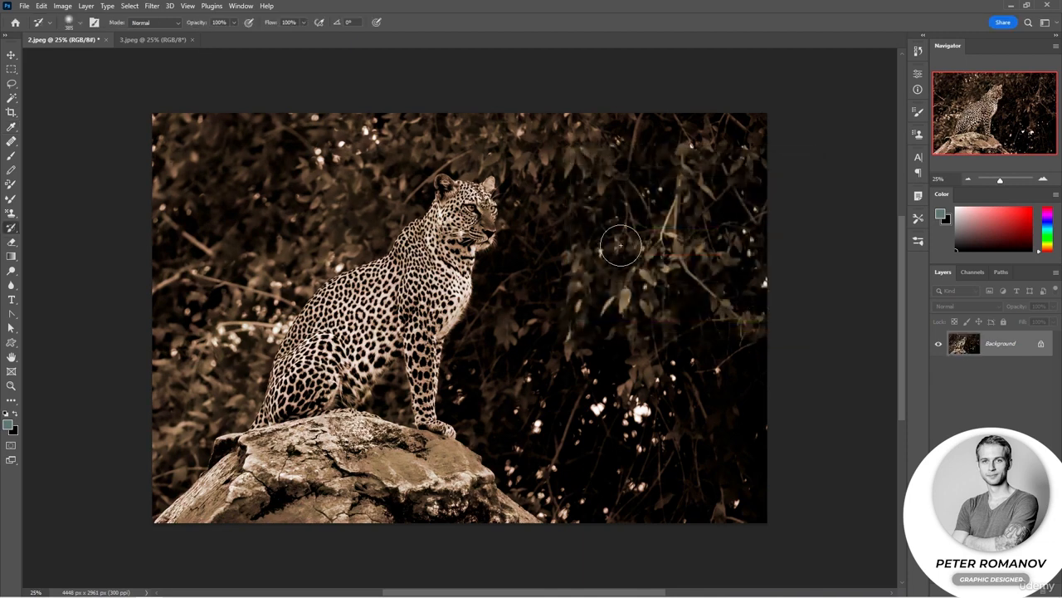
Apply a Gaussian Blur with a radius of 6.6 pixels to the whole photo.
click(156, 6)
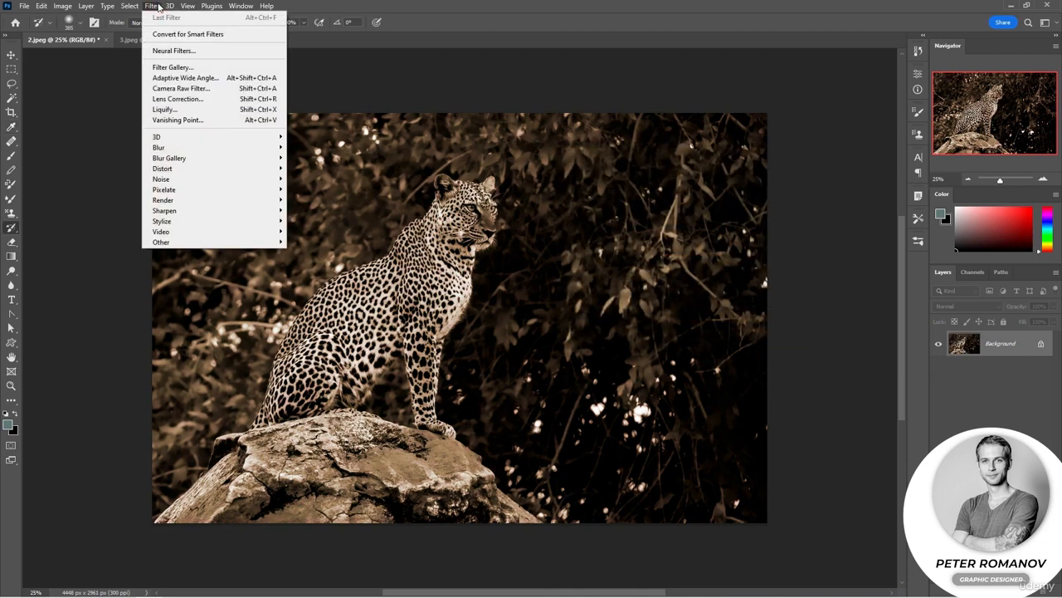
mouse_move(213, 150)
click(315, 189)
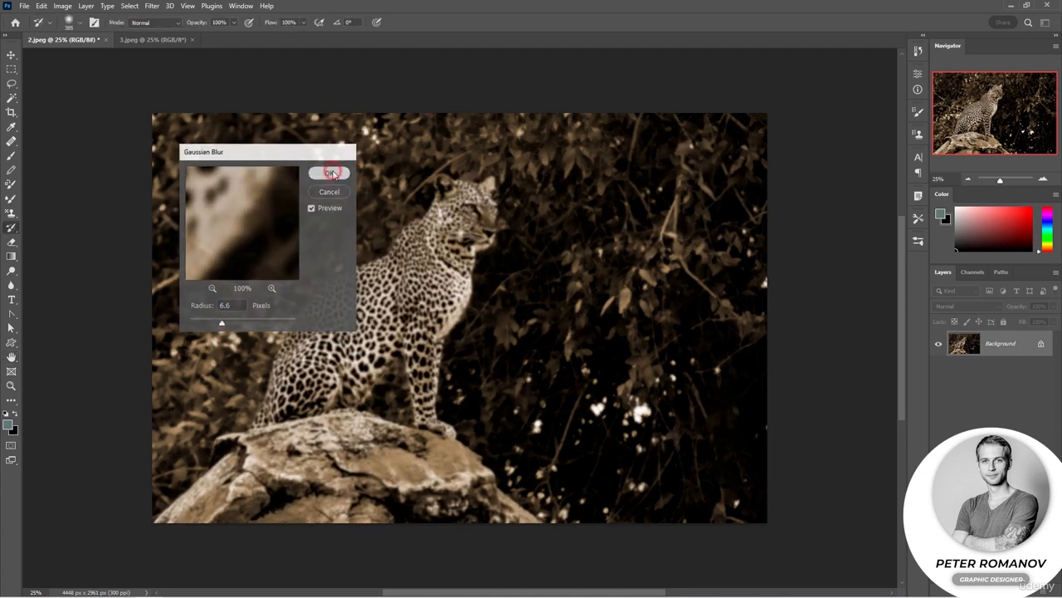
click(329, 173)
key(b)
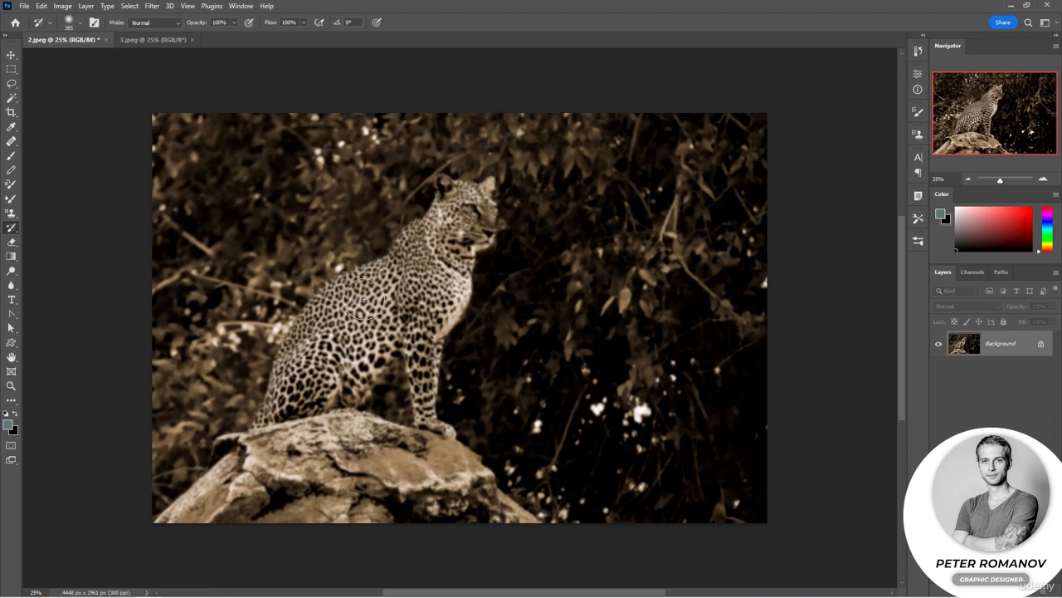
Restore the original colour and sharpness of the leopard's chest, neck and head with the History Brush at 99 px and 54% opacity.
scroll(378, 303, up, 3)
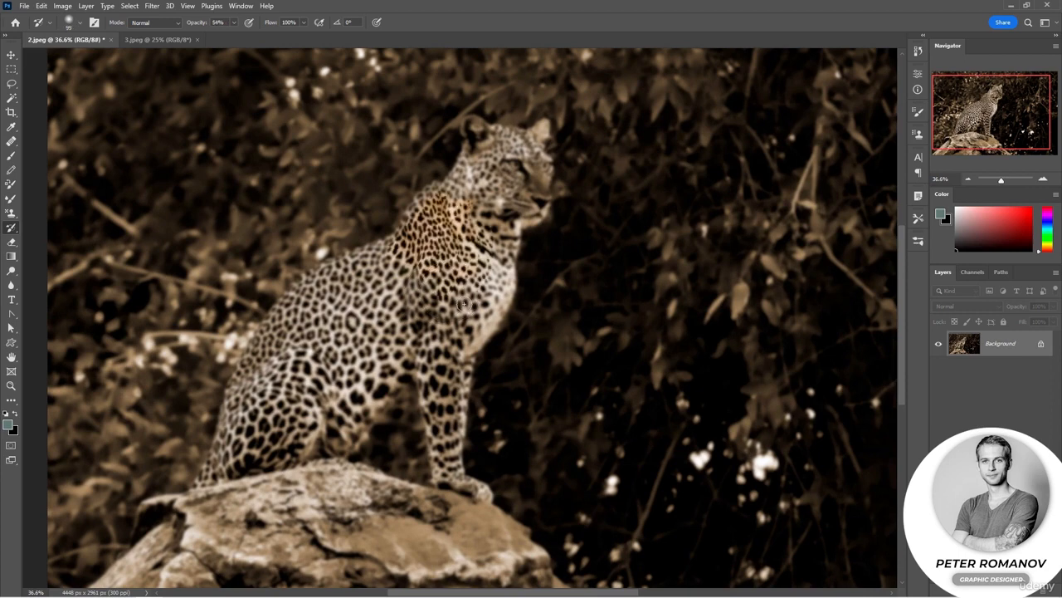
drag(489, 247, 493, 304)
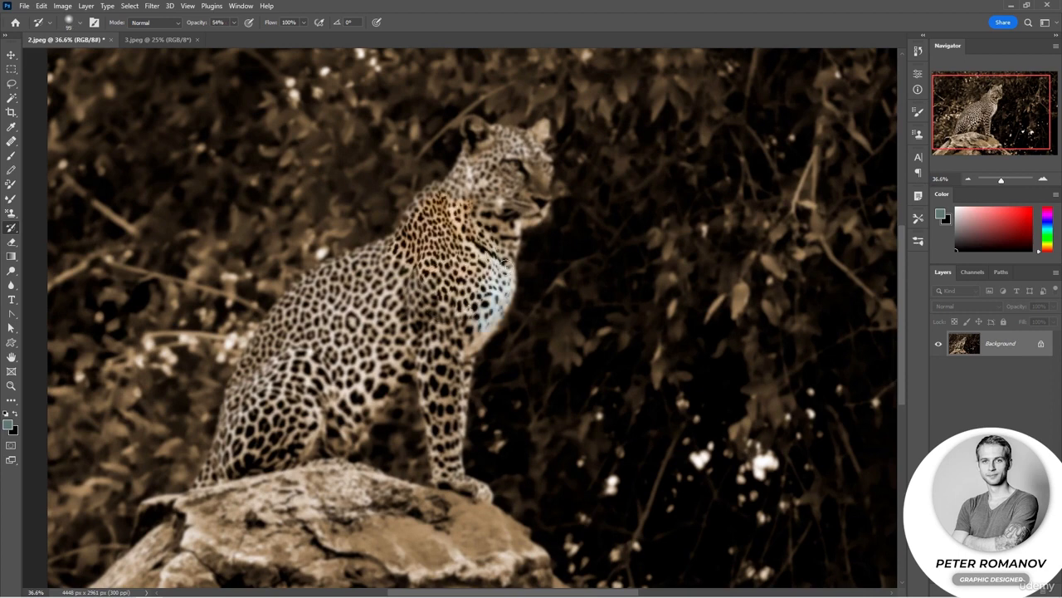
mouse_move(505, 262)
mouse_down()
mouse_move(546, 180)
mouse_move(541, 126)
mouse_move(467, 133)
mouse_move(470, 169)
mouse_move(491, 147)
mouse_move(515, 164)
mouse_move(518, 198)
mouse_move(531, 180)
mouse_move(538, 197)
mouse_move(535, 188)
mouse_move(493, 225)
mouse_move(452, 195)
mouse_move(416, 211)
mouse_move(449, 182)
mouse_up()
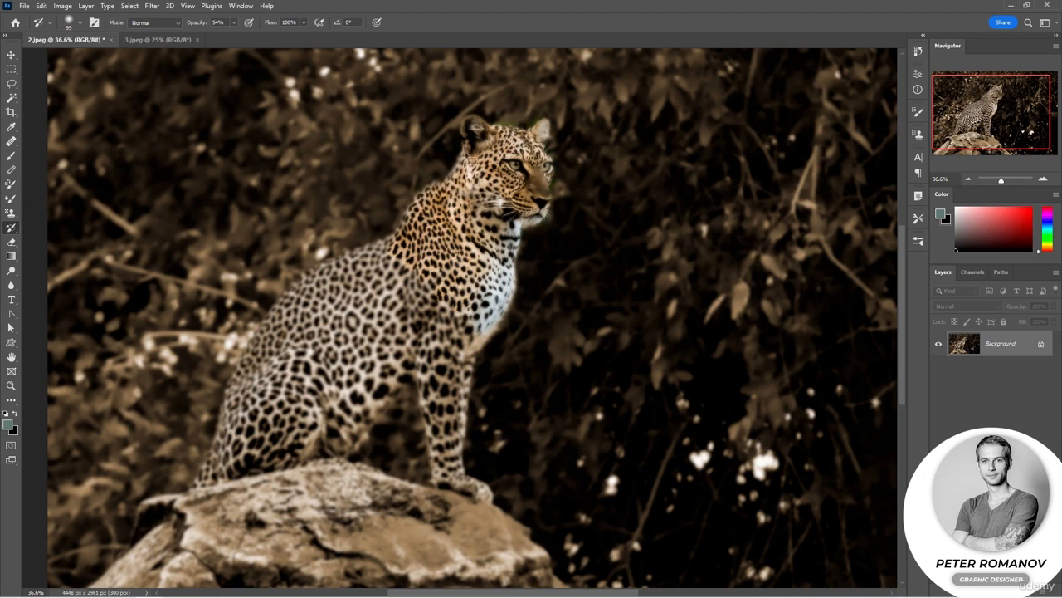
Enlarge the History Brush to 165 px and restore the leopard's legs, back and belly.
right_click(488, 281)
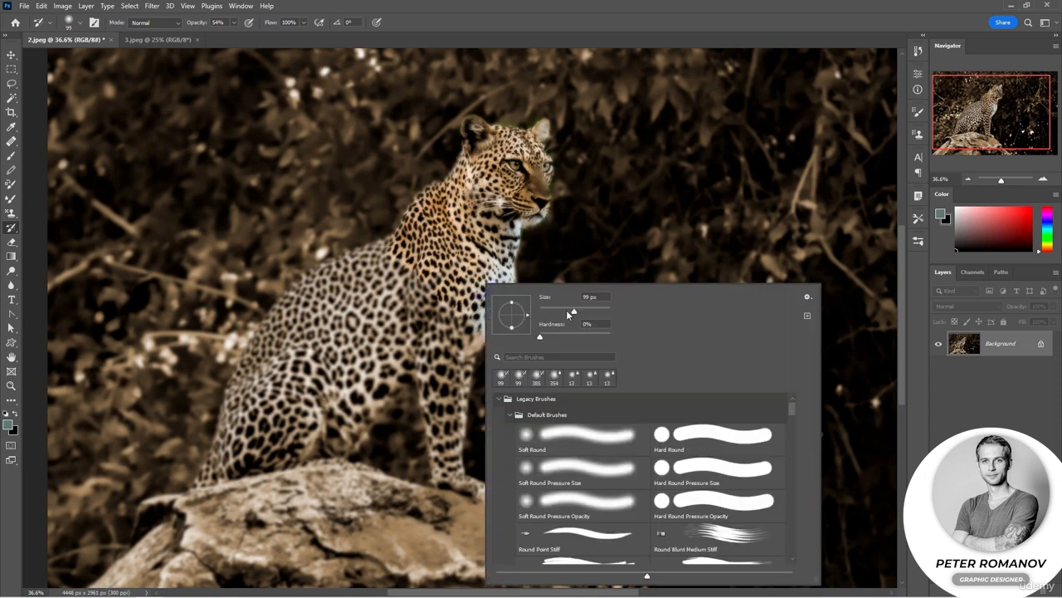
click(588, 311)
click(918, 51)
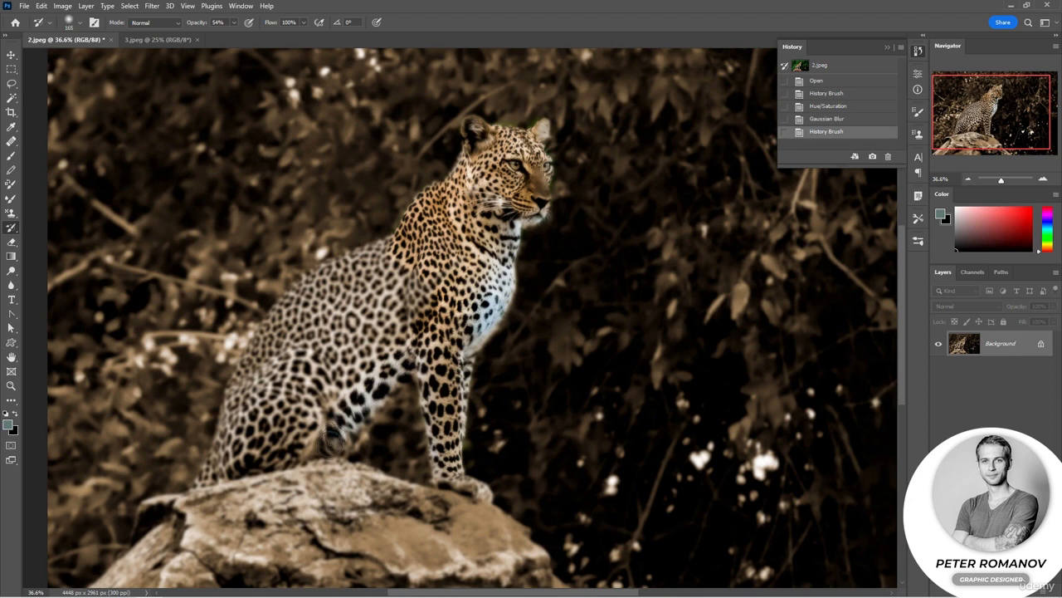
mouse_move(432, 307)
mouse_down()
mouse_move(365, 366)
mouse_move(415, 287)
mouse_move(407, 290)
mouse_up()
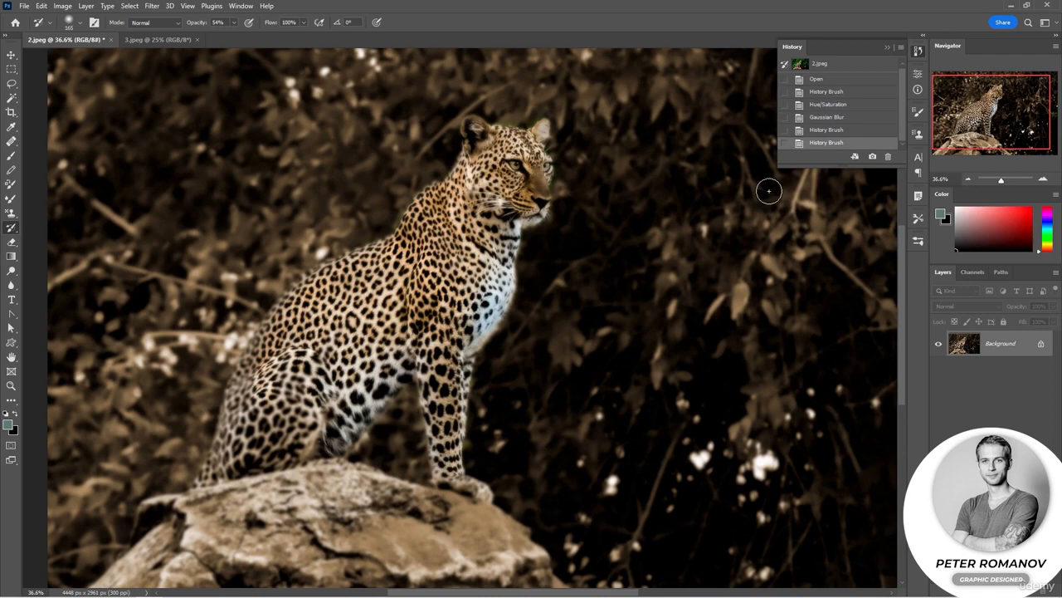
Revert the photo to its original 2.jpeg snapshot in the history.
click(837, 67)
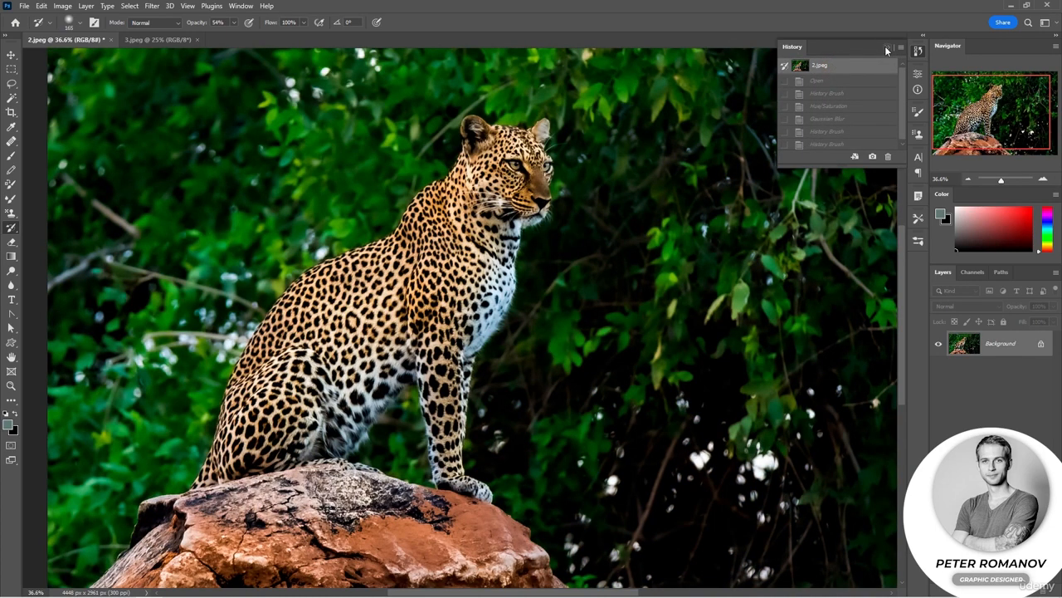
click(886, 48)
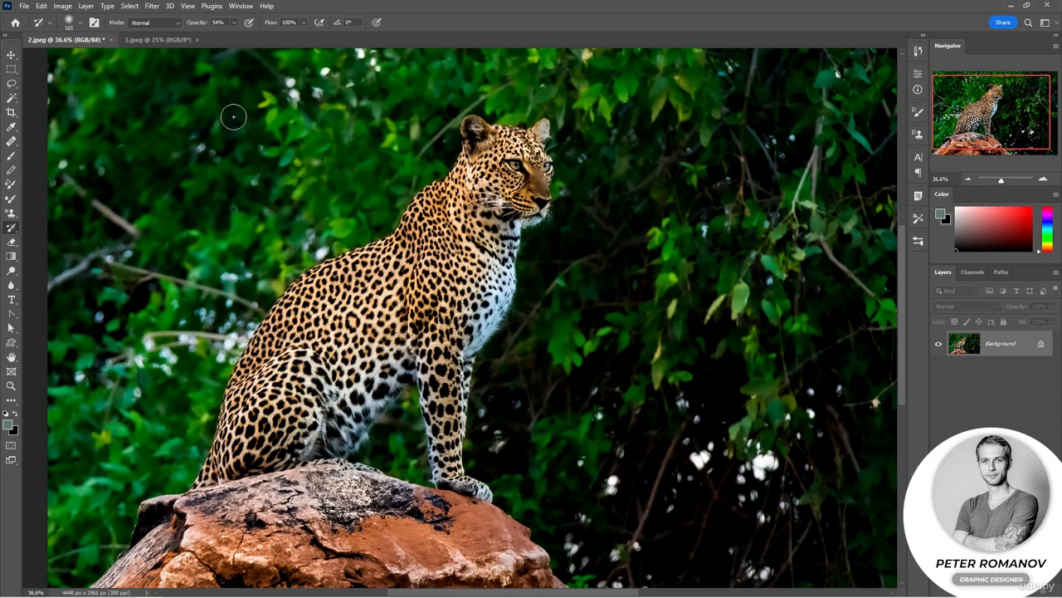
Apply a Vibrance adjustment to the photo with vibrance at +100 and a clearly increased saturation.
click(62, 6)
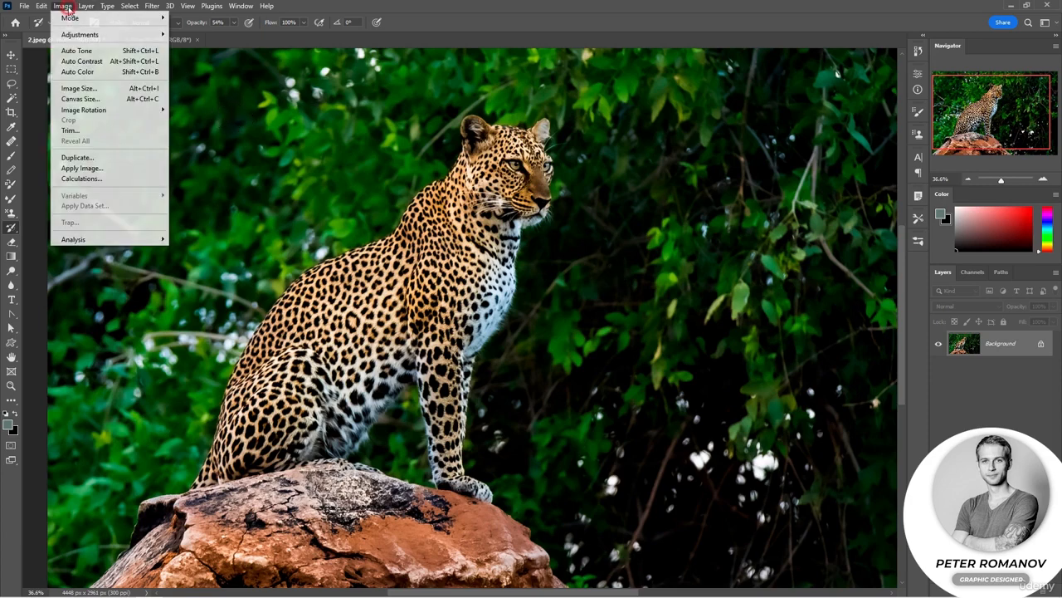
mouse_move(127, 33)
click(224, 81)
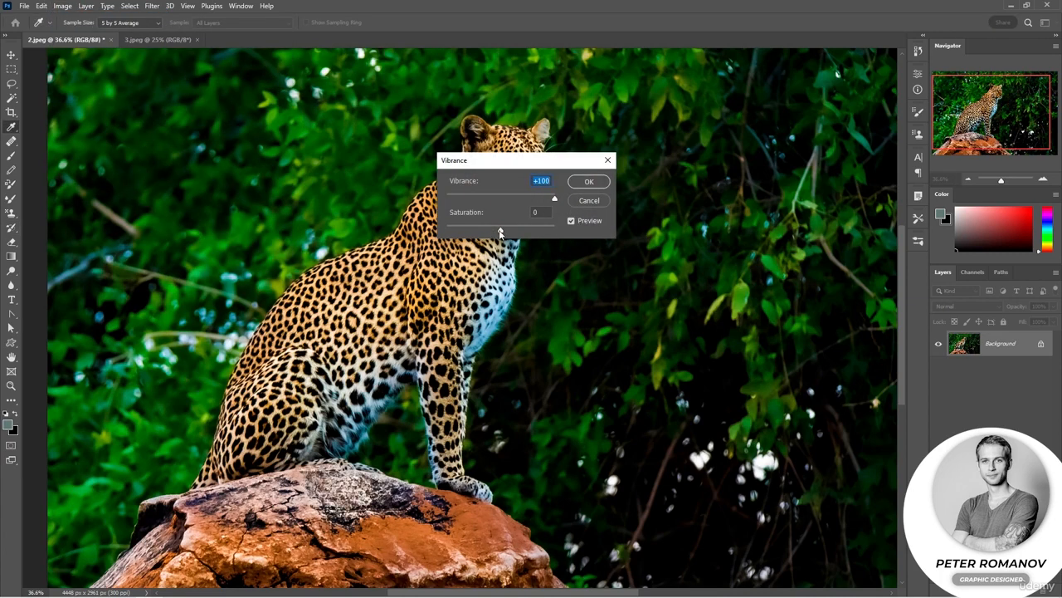
drag(500, 230, 530, 232)
click(581, 185)
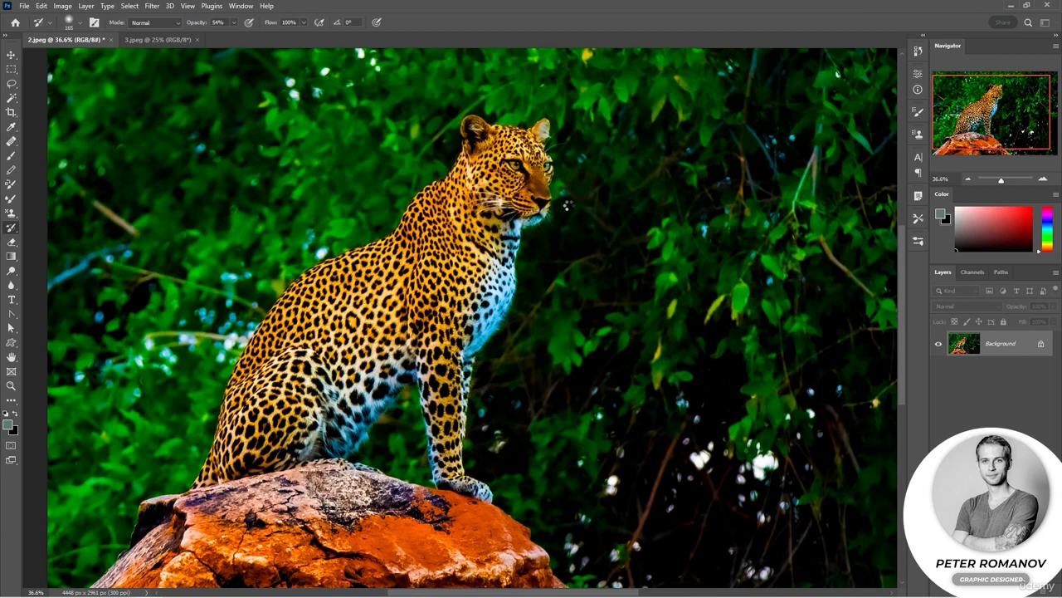
Save the vivid version as a history snapshot named 1 and make it the History Brush source.
click(917, 53)
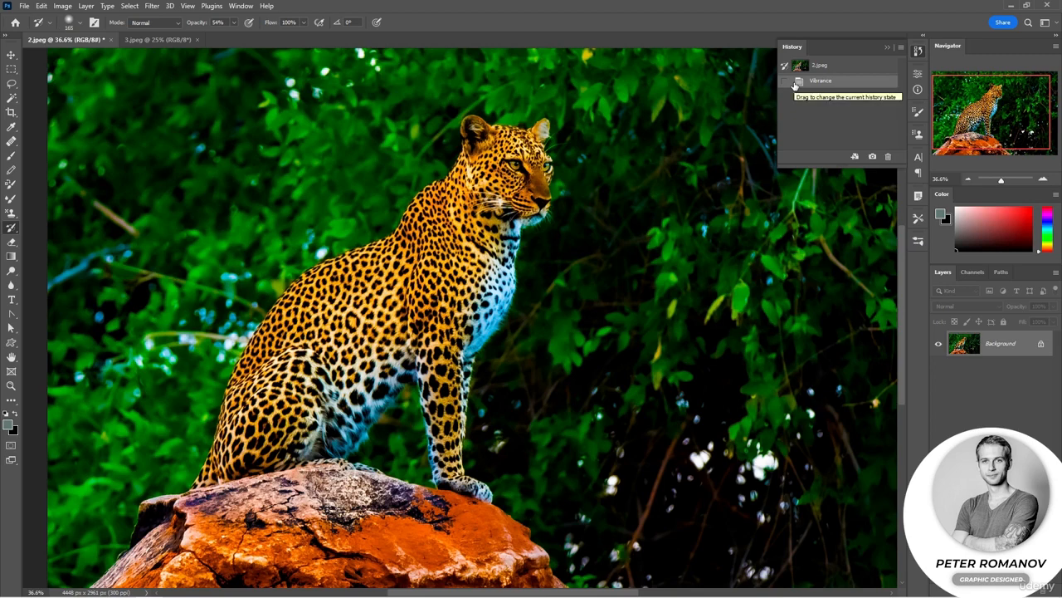
click(873, 158)
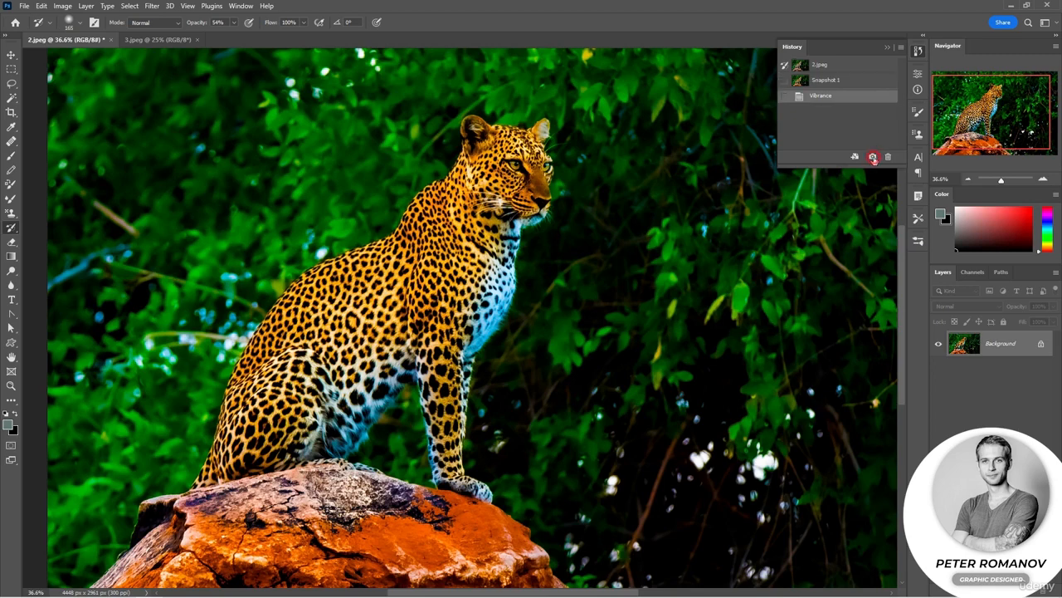
double_click(837, 83)
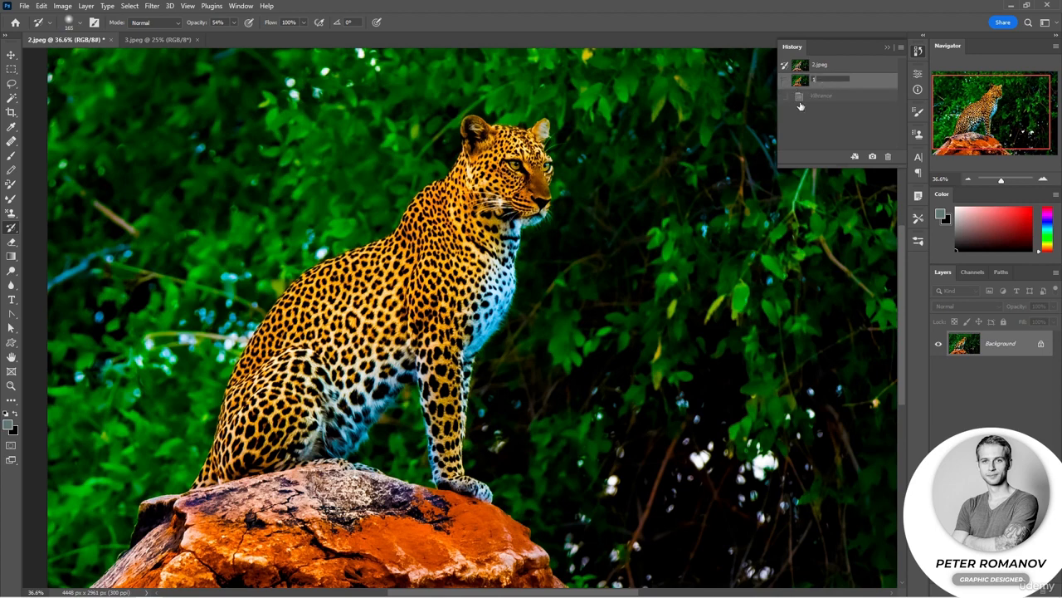
text(1)
click(815, 128)
click(786, 80)
Desaturate the photo and save the black-and-white version as a history snapshot named 2.
click(62, 6)
mouse_move(143, 36)
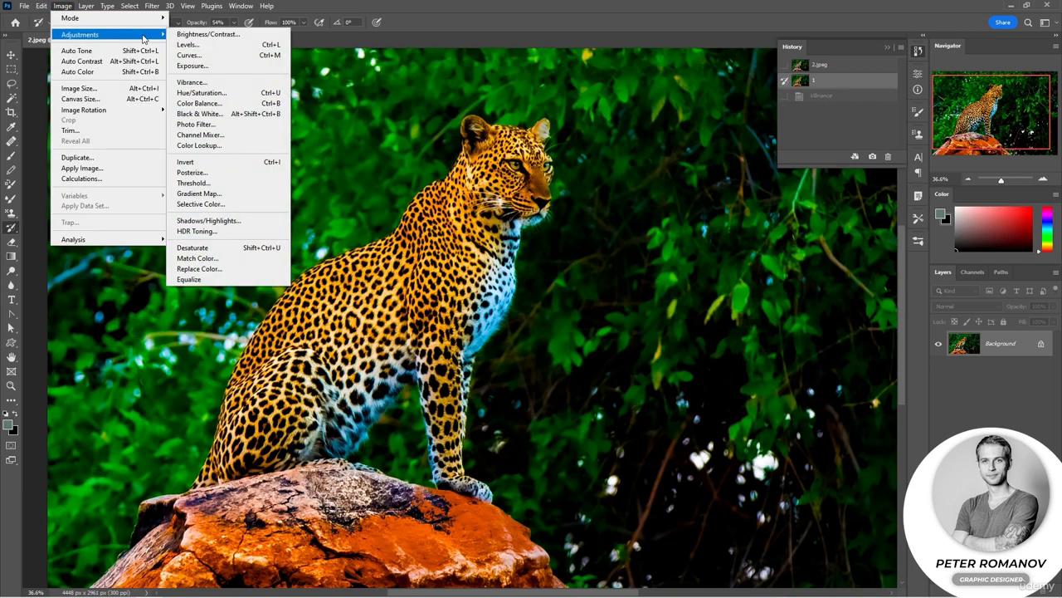
click(245, 254)
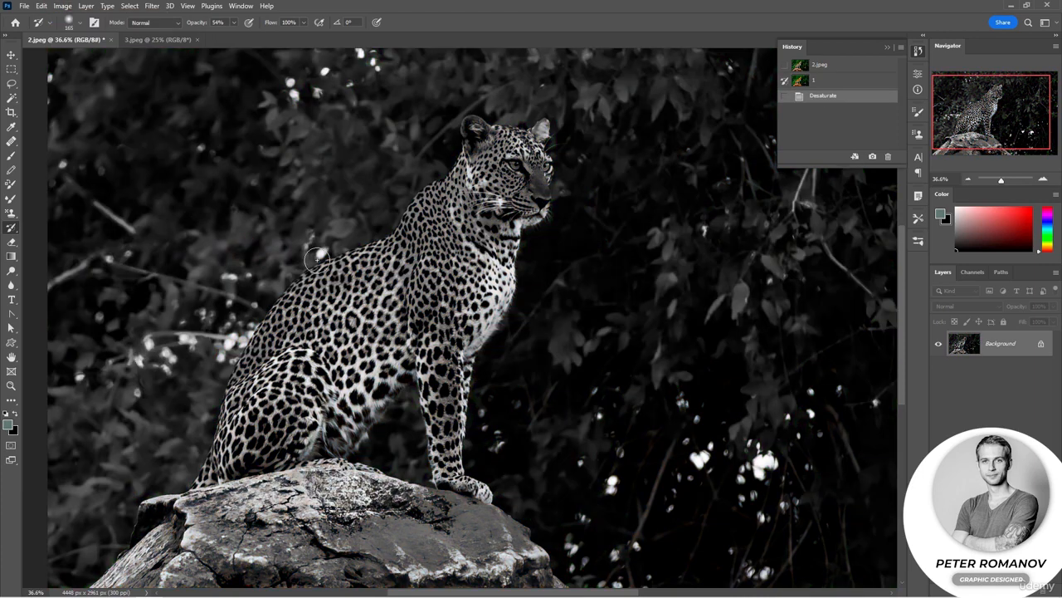
click(873, 161)
double_click(826, 94)
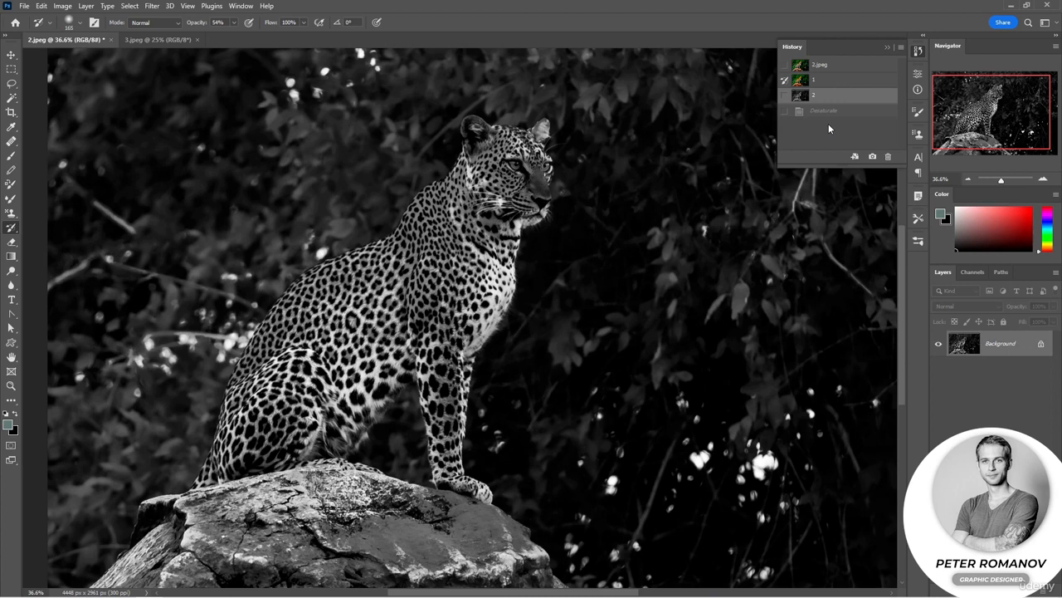
Reapply the last Gaussian Blur, then add a Motion Blur with a 0° angle and a distance of 25 pixels.
click(153, 6)
click(204, 19)
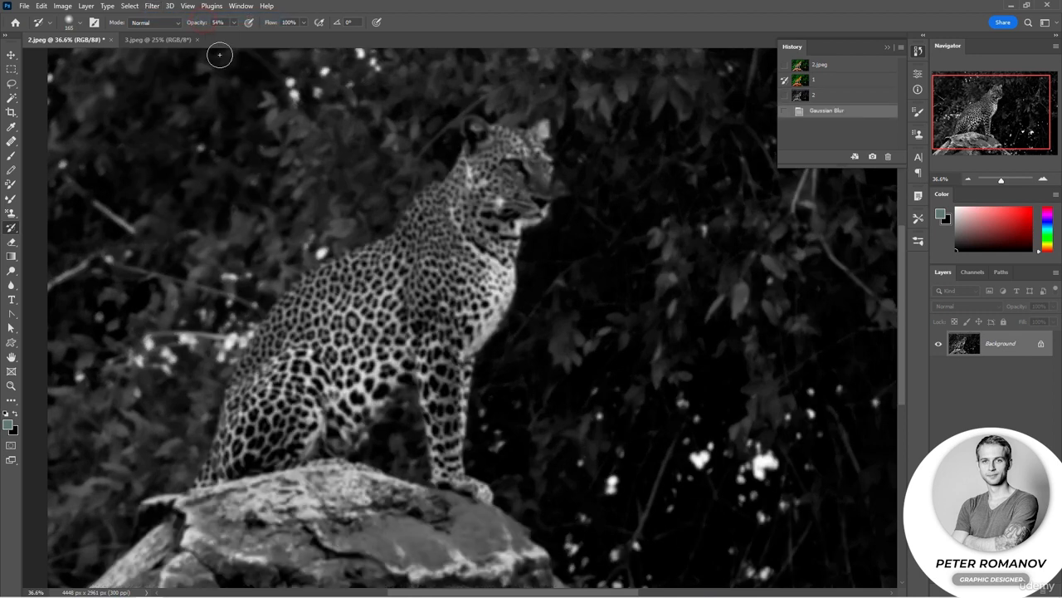
click(153, 7)
mouse_move(255, 150)
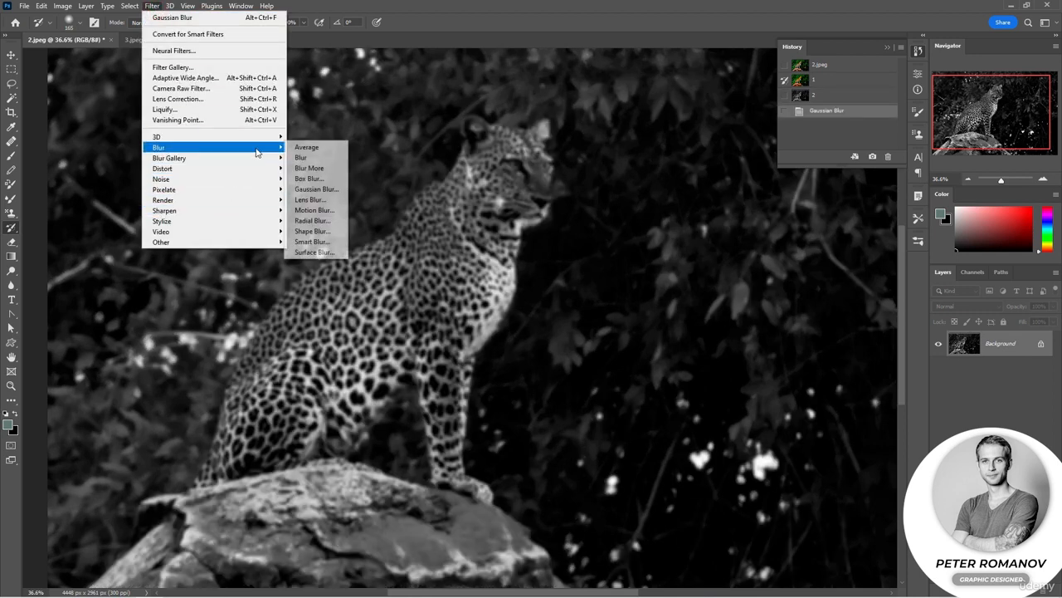
click(324, 210)
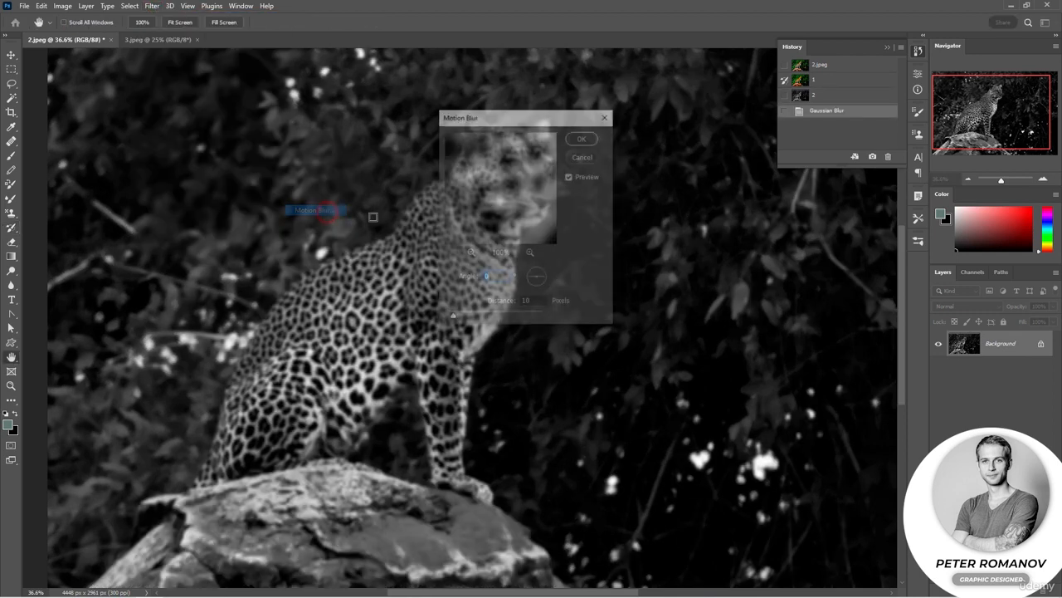
drag(462, 316, 459, 317)
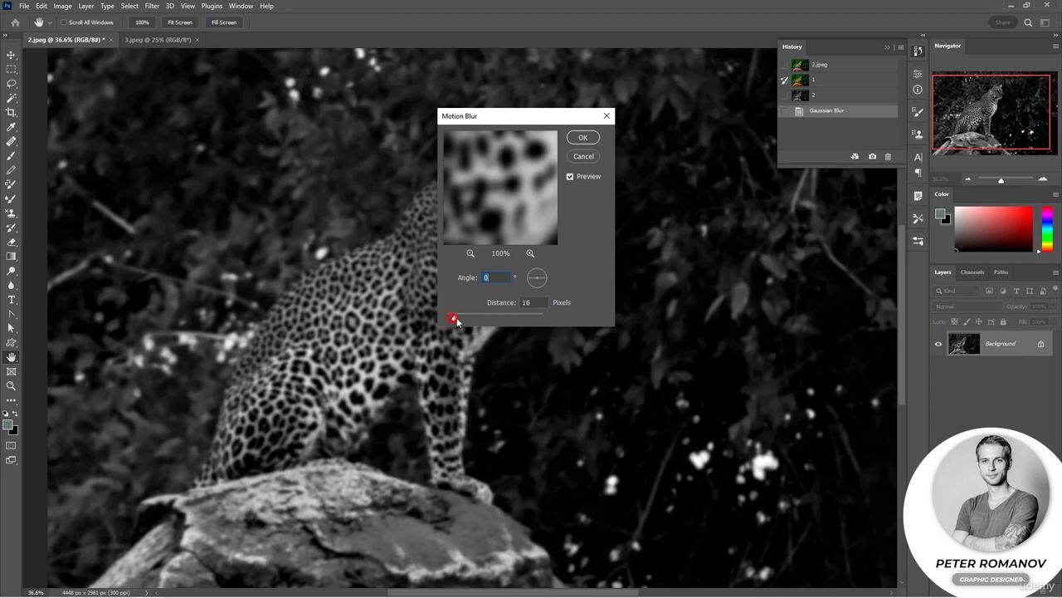
click(579, 138)
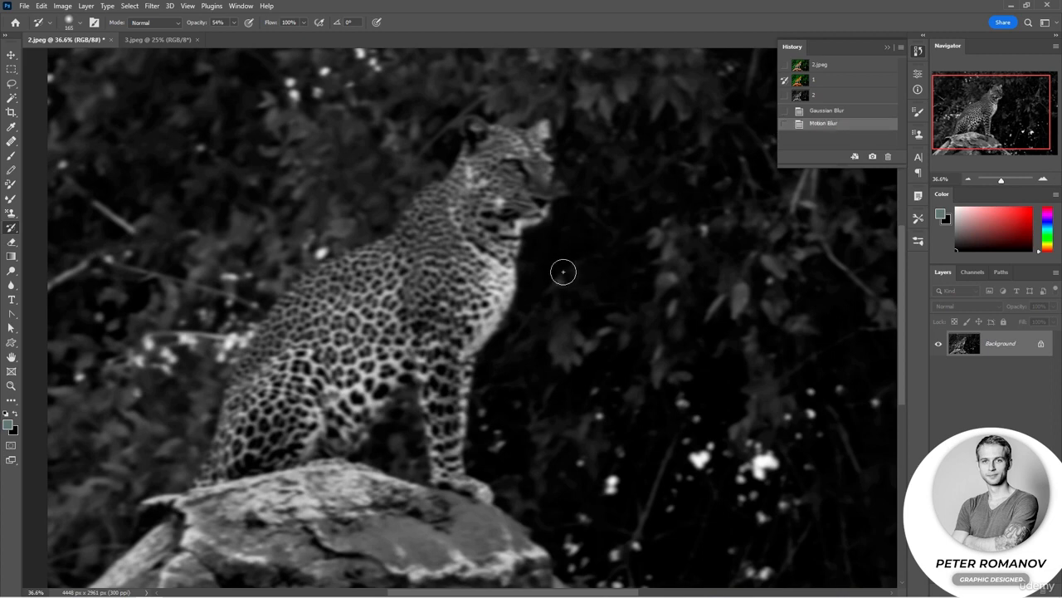
Paint the sharp leopard back from snapshot 2 with the History Brush at 511 px, raising the opacity to 81%.
click(785, 95)
right_click(486, 215)
click(624, 219)
mouse_move(496, 164)
mouse_down()
mouse_move(495, 147)
mouse_move(512, 222)
mouse_move(465, 284)
mouse_move(319, 297)
mouse_up()
drag(199, 24, 220, 33)
mouse_move(427, 264)
mouse_down()
mouse_move(316, 319)
mouse_move(254, 418)
mouse_move(365, 378)
mouse_move(438, 435)
mouse_move(498, 166)
mouse_up()
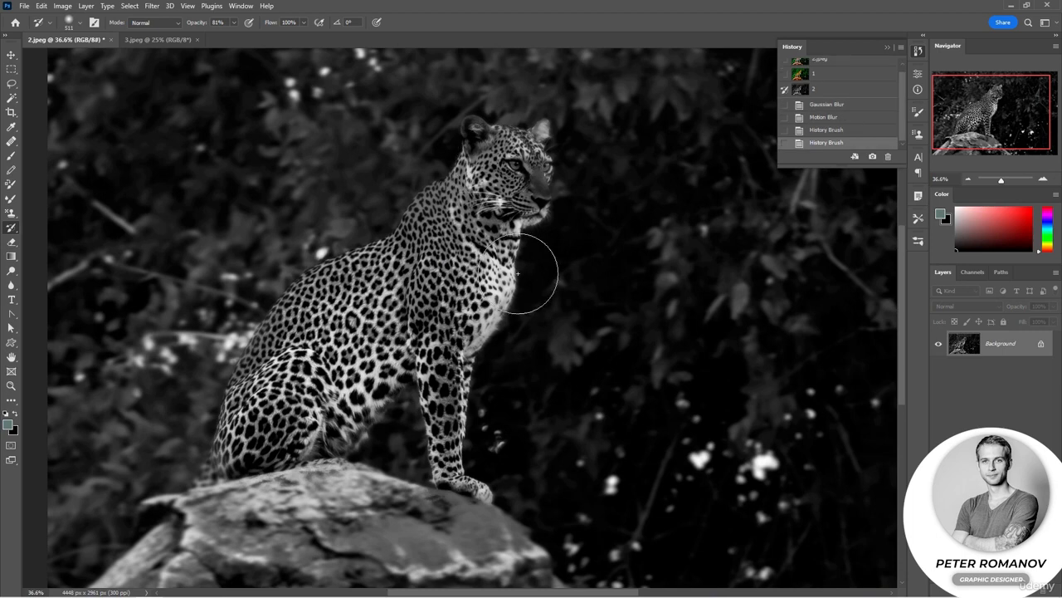
Make snapshot 1 the History Brush source and try painting vivid colour onto the leopard's head.
click(786, 74)
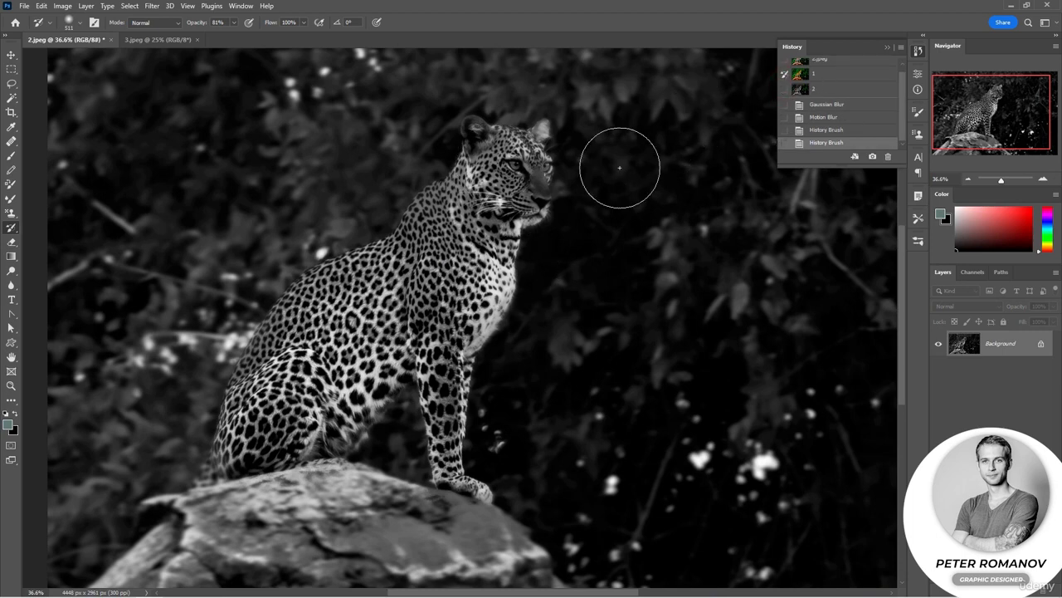
click(493, 175)
click(475, 211)
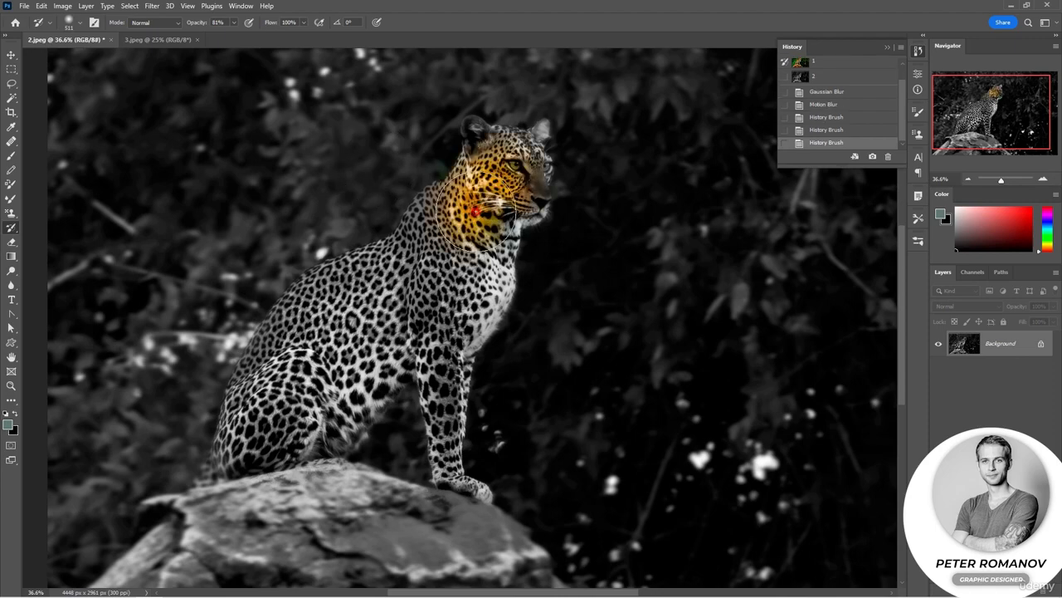
click(473, 246)
Undo the colour strokes on the head and paint vivid colour onto both leopard eyes with a 78 px History Brush at 36% opacity.
scroll(521, 177, up, 15)
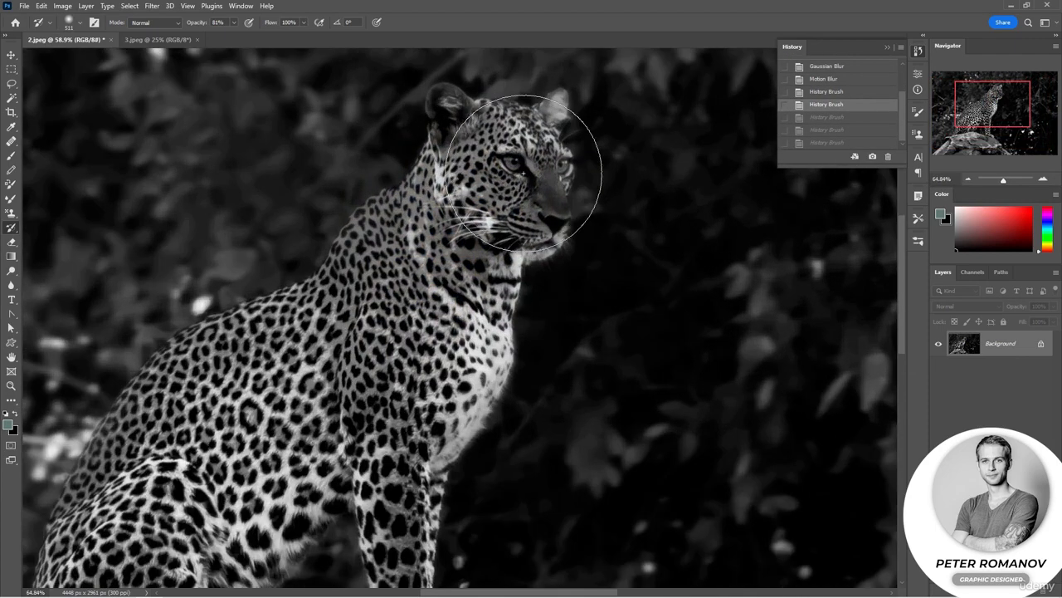
drag(511, 132, 483, 235)
right_click(483, 235)
drag(199, 25, 177, 29)
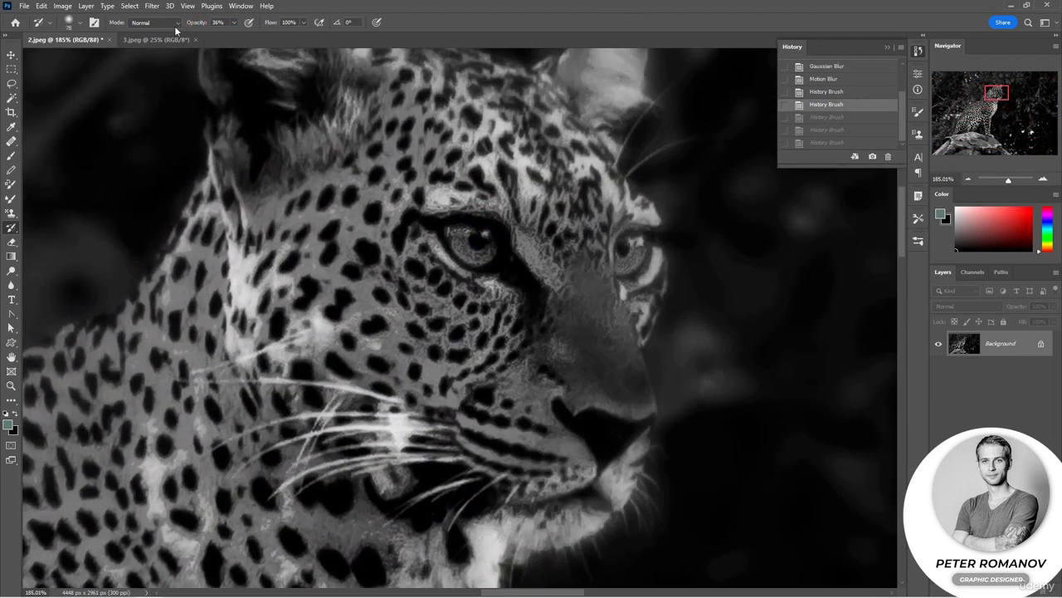
click(473, 243)
click(481, 244)
click(483, 246)
click(482, 245)
click(628, 254)
click(629, 254)
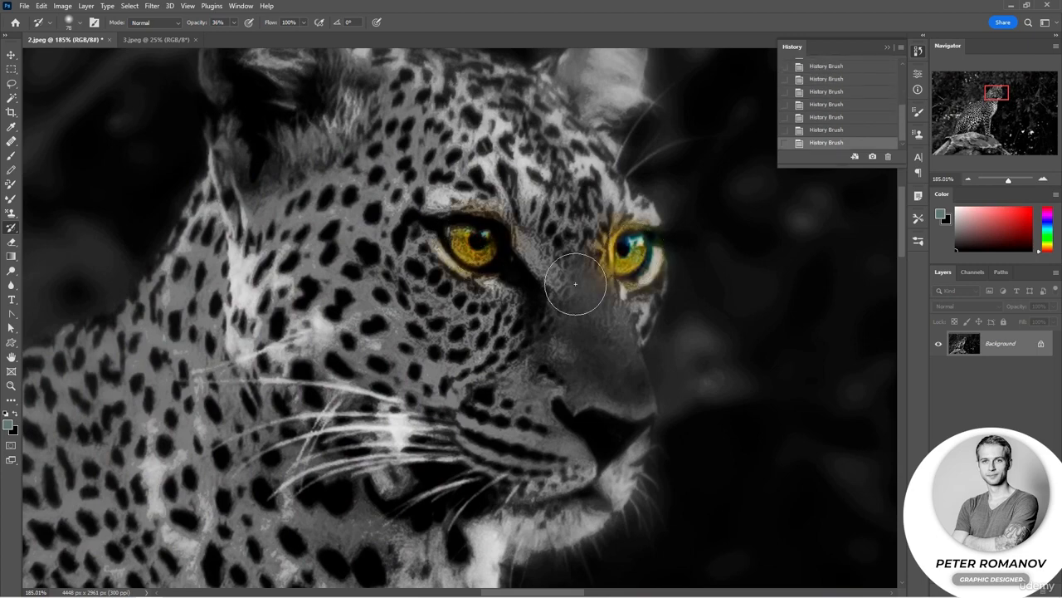
scroll(515, 261, down, 10)
scroll(516, 261, down, 3)
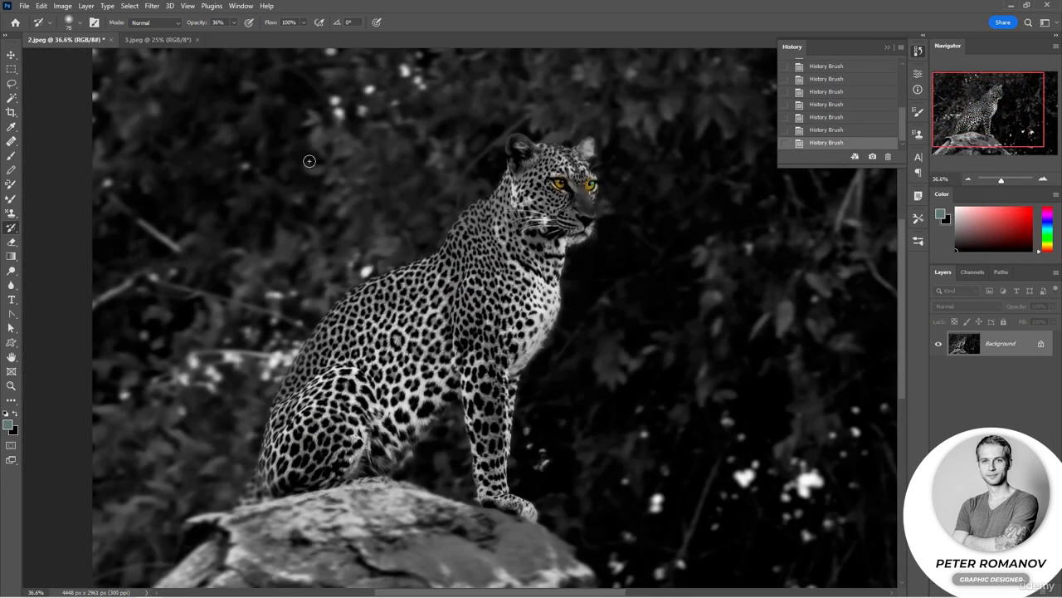
Paint vivid colour onto the leopard's neck and shoulder with a 152 px History Brush, first at 100% and nearby at 27% opacity.
key(0)
right_click(470, 239)
mouse_move(477, 222)
mouse_down()
mouse_move(499, 203)
mouse_move(479, 336)
mouse_move(504, 201)
mouse_up()
drag(197, 23, 161, 28)
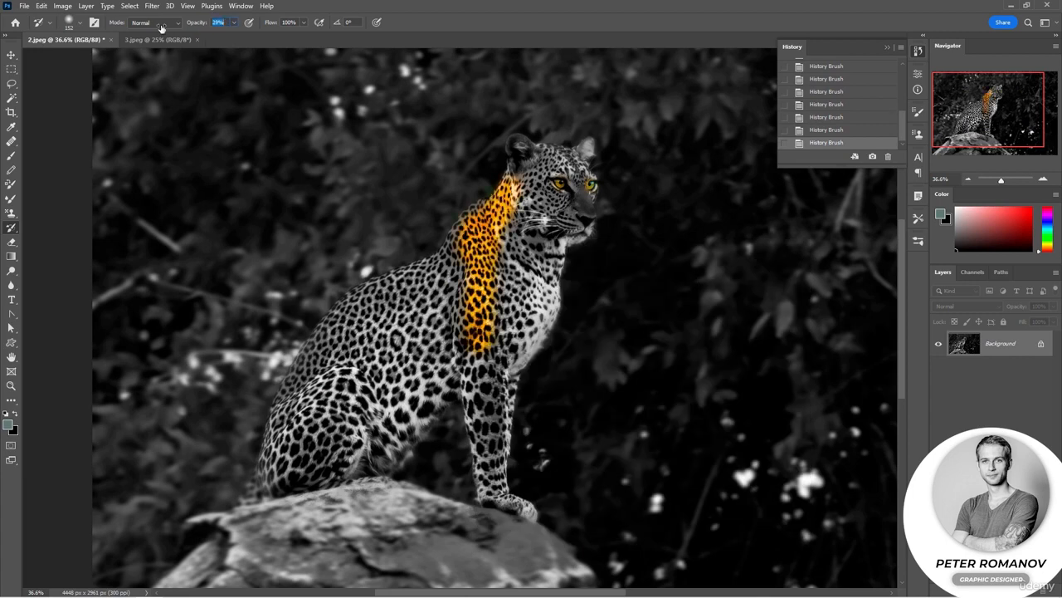
mouse_move(453, 264)
mouse_down()
mouse_move(462, 309)
mouse_move(440, 348)
mouse_move(523, 317)
mouse_move(493, 287)
mouse_move(512, 236)
mouse_up()
Make snapshot 2 the History Brush source and mute the orange on the shoulder at 401 px and 32% opacity.
scroll(820, 112, up, 10)
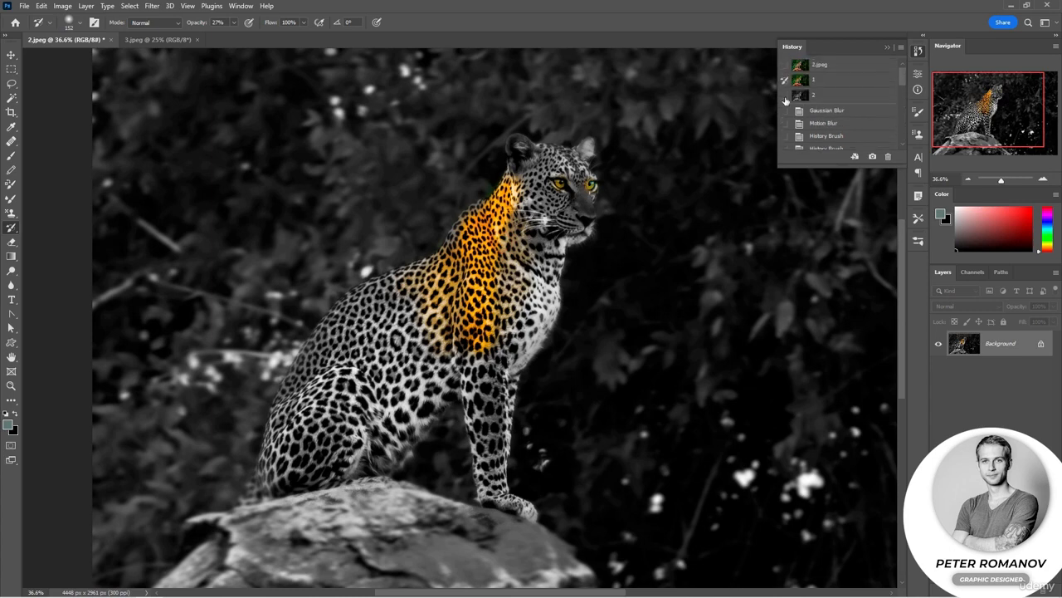
drag(206, 27, 217, 23)
right_click(407, 259)
drag(513, 297, 532, 296)
click(456, 224)
mouse_move(470, 281)
mouse_down()
mouse_move(472, 299)
mouse_move(458, 283)
mouse_move(430, 280)
mouse_up()
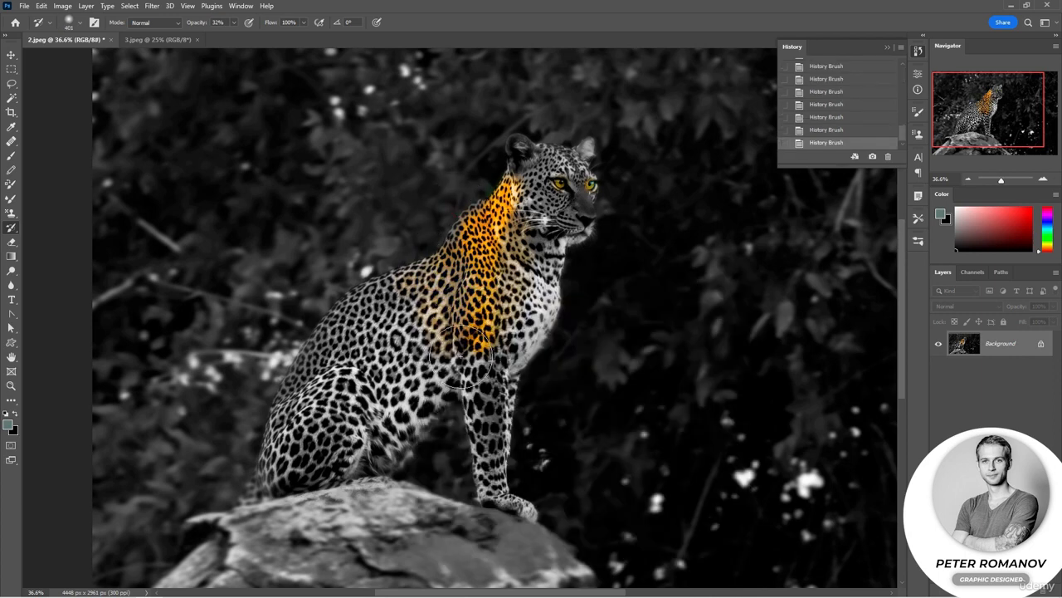
mouse_move(513, 327)
mouse_down()
mouse_move(487, 305)
mouse_move(499, 300)
mouse_move(508, 251)
mouse_move(516, 276)
mouse_move(487, 336)
mouse_move(516, 229)
mouse_move(437, 331)
mouse_up()
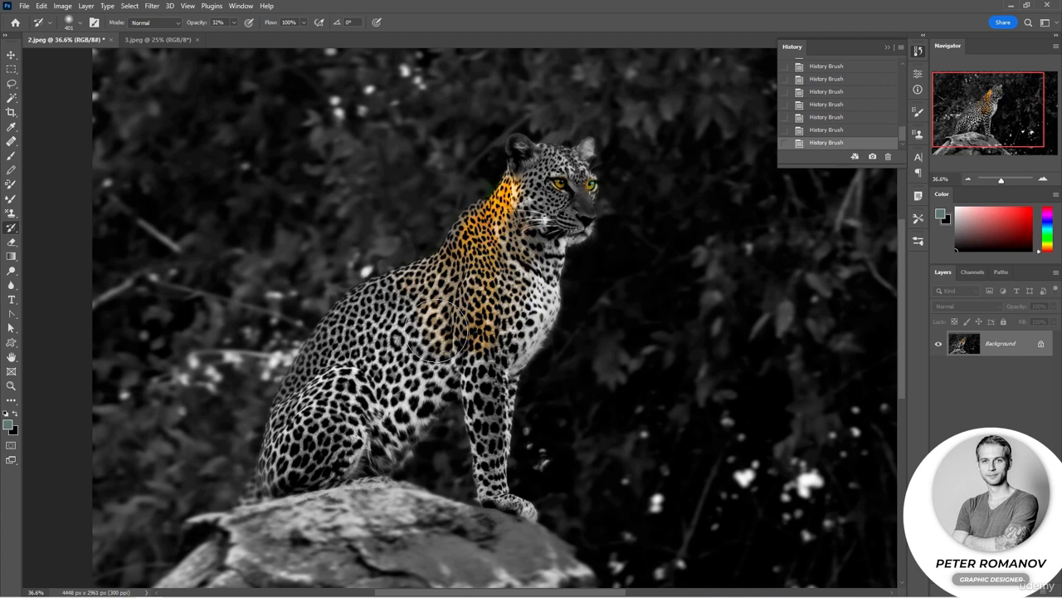
Make the original 2.jpeg state the History Brush source and paint natural colour over the leopard's face at 32% opacity.
scroll(829, 97, up, 10)
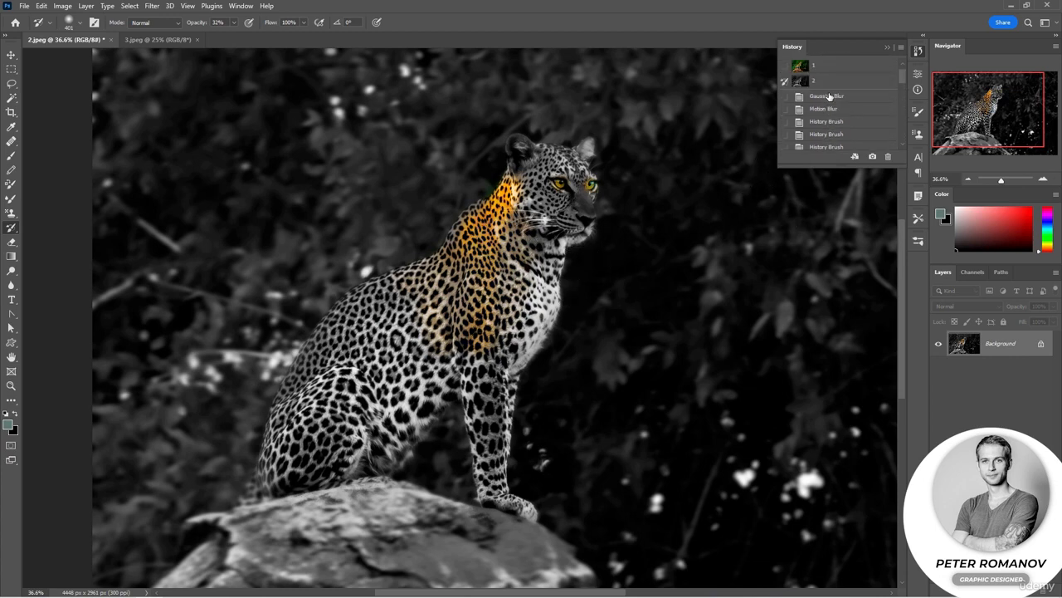
scroll(786, 70, up, 1)
click(785, 65)
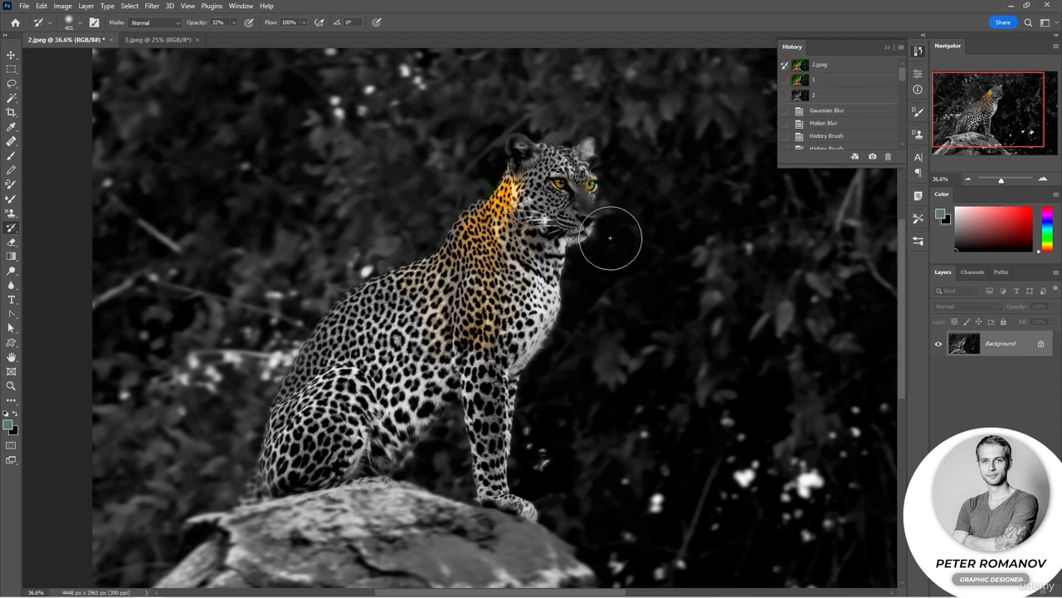
mouse_move(610, 238)
mouse_down()
mouse_move(550, 217)
mouse_move(573, 145)
mouse_move(538, 149)
mouse_move(599, 142)
mouse_move(584, 157)
mouse_move(584, 141)
mouse_move(531, 143)
mouse_move(573, 166)
mouse_move(518, 176)
mouse_up()
key(ctrl+z)
key(ctrl+z)
Strengthen the natural colour on the leopard's face and near ear with a 51 px History Brush at 72% opacity.
scroll(584, 158, up, 3)
right_click(553, 162)
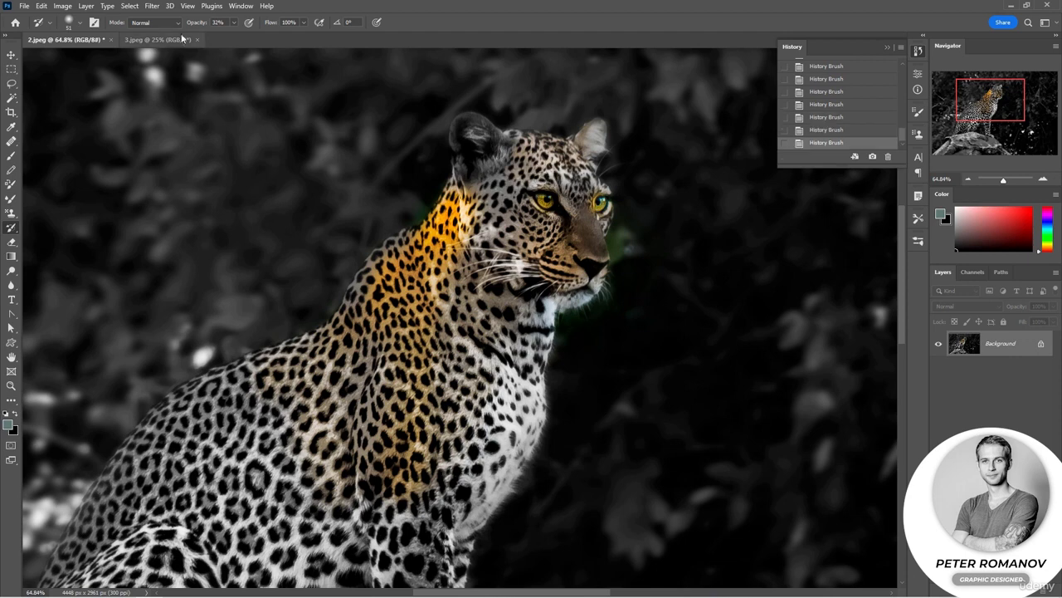
drag(182, 35, 212, 30)
mouse_move(563, 162)
mouse_down()
mouse_move(597, 237)
mouse_move(584, 248)
mouse_move(530, 218)
mouse_move(550, 182)
mouse_move(575, 198)
mouse_move(489, 185)
mouse_move(506, 202)
mouse_move(508, 177)
mouse_move(507, 202)
mouse_move(485, 182)
mouse_move(480, 200)
mouse_move(526, 241)
mouse_move(511, 226)
mouse_move(504, 249)
mouse_move(489, 238)
mouse_move(487, 251)
mouse_move(542, 271)
mouse_up()
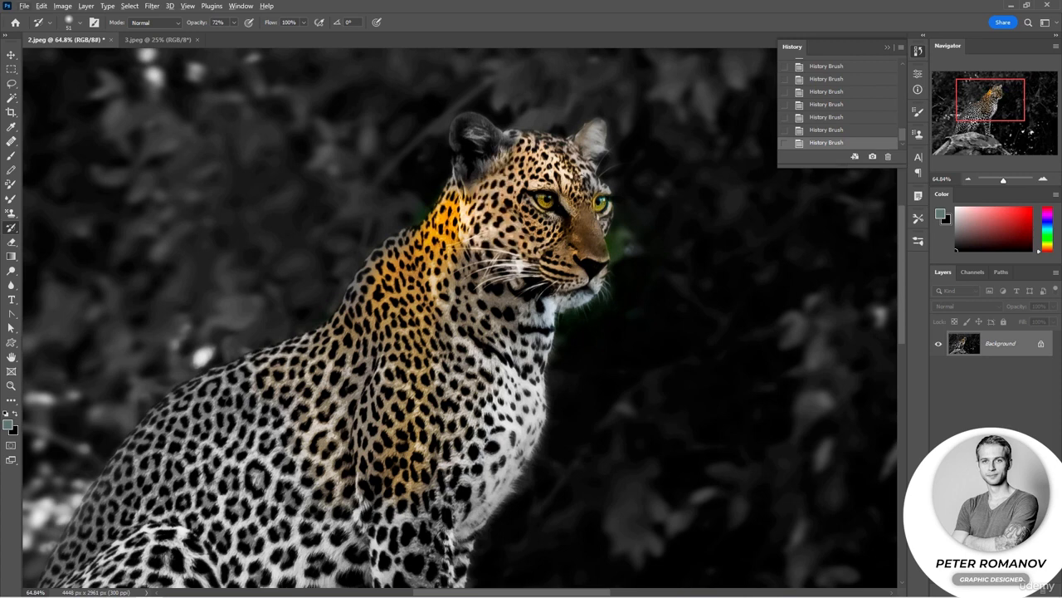
mouse_move(518, 159)
mouse_down()
mouse_move(459, 169)
mouse_move(470, 118)
mouse_move(464, 147)
mouse_move(507, 138)
mouse_up()
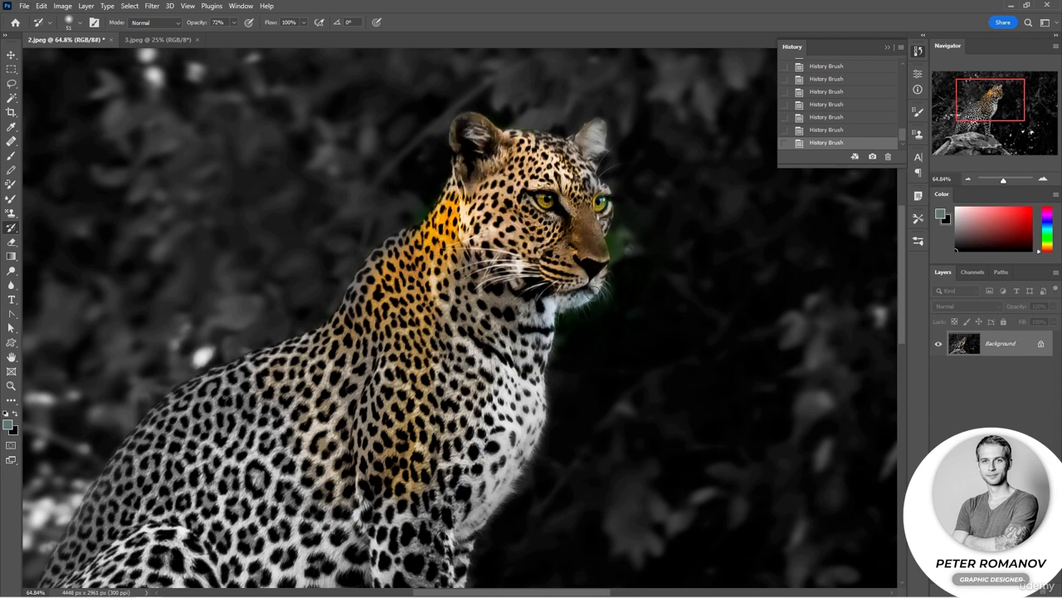
scroll(561, 262, down, 2)
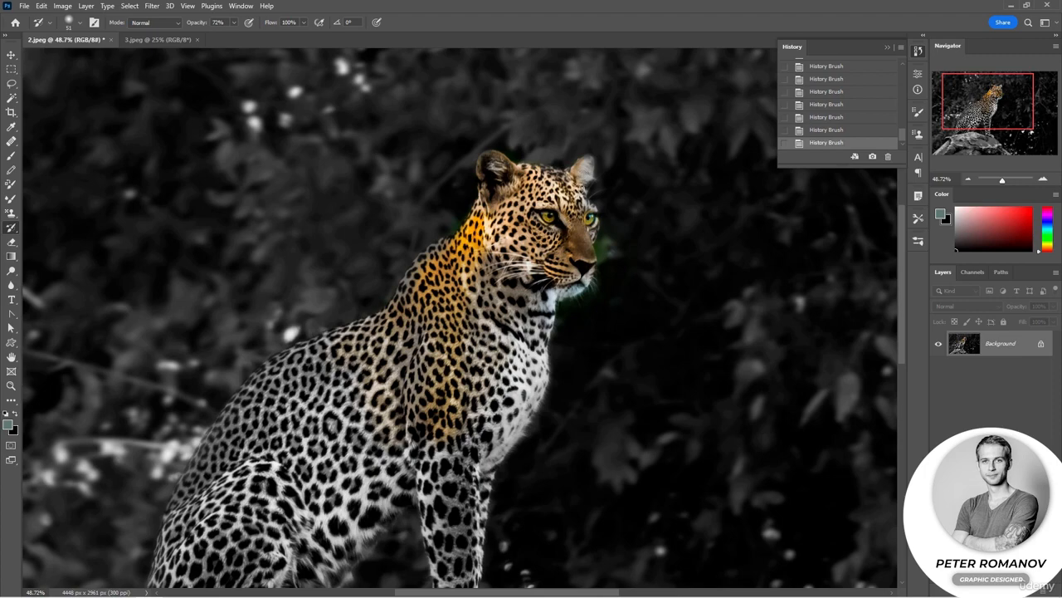
scroll(626, 295, down, 3)
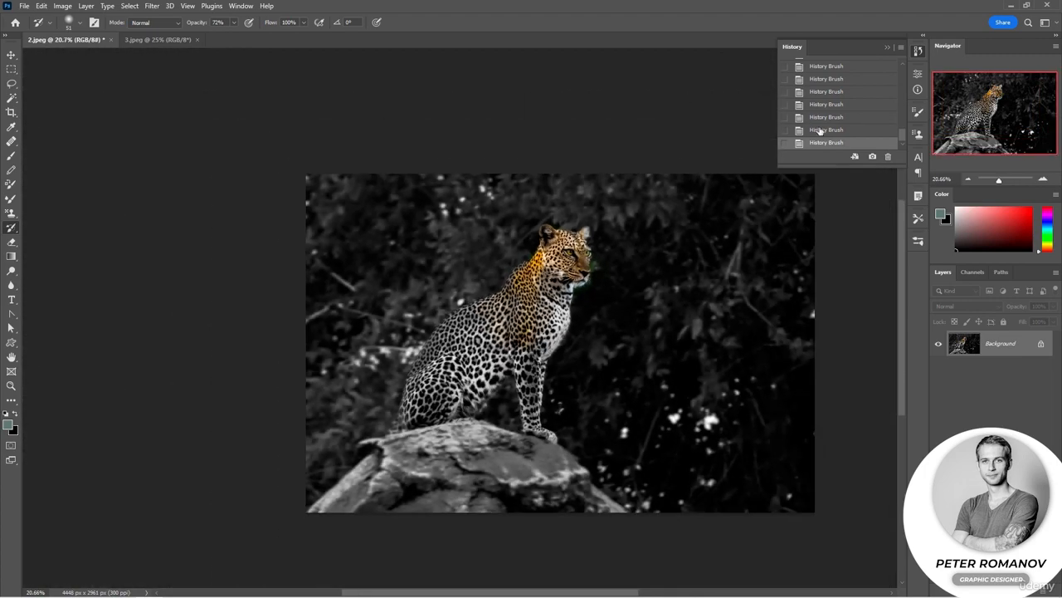
Revert to the original 2.jpeg state, then create a new document from history snapshot 1.
drag(903, 137, 893, 67)
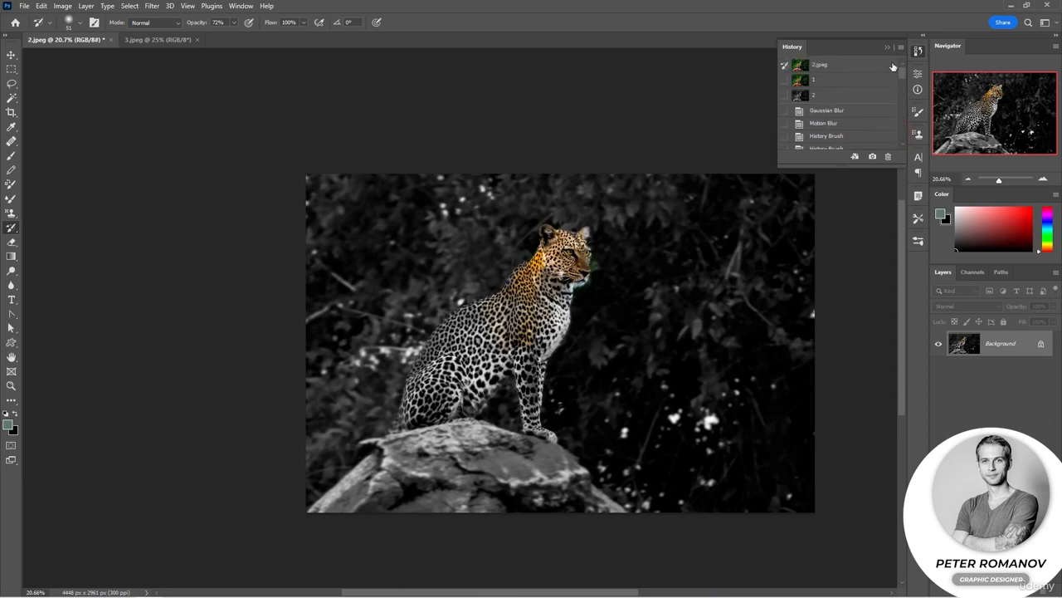
click(830, 69)
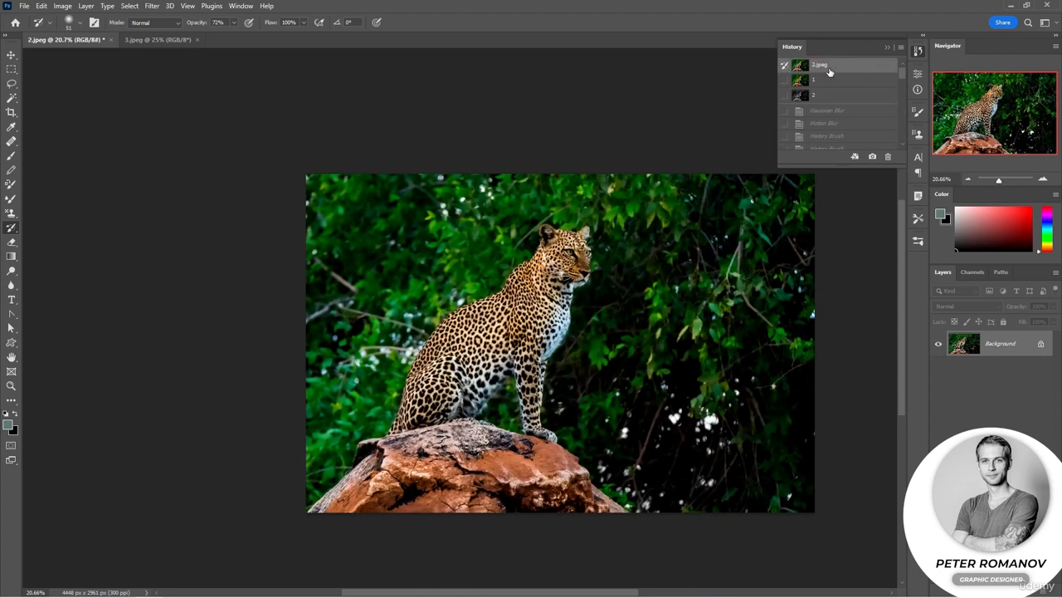
right_click(831, 73)
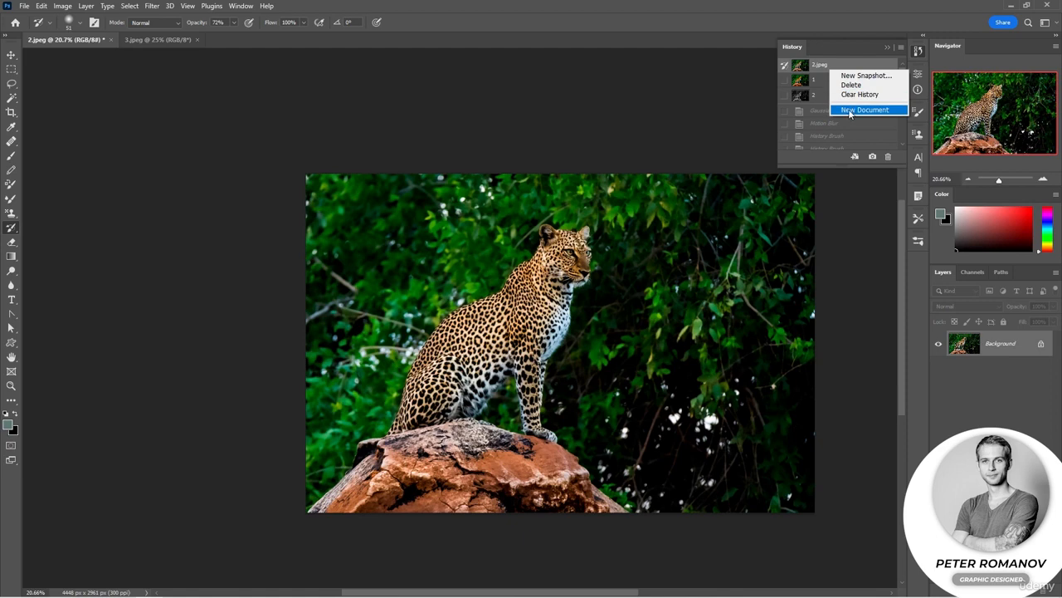
click(830, 79)
right_click(830, 81)
click(847, 121)
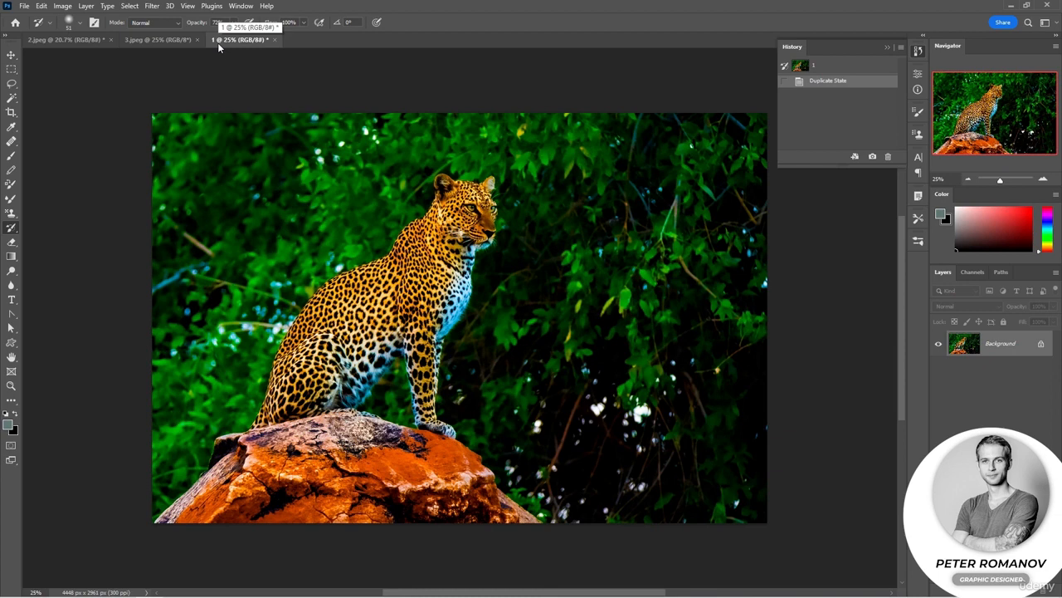
Switch to the 3.jpeg flower photo and set up the Art History Brush at 275 px with the Tight Short style.
click(158, 39)
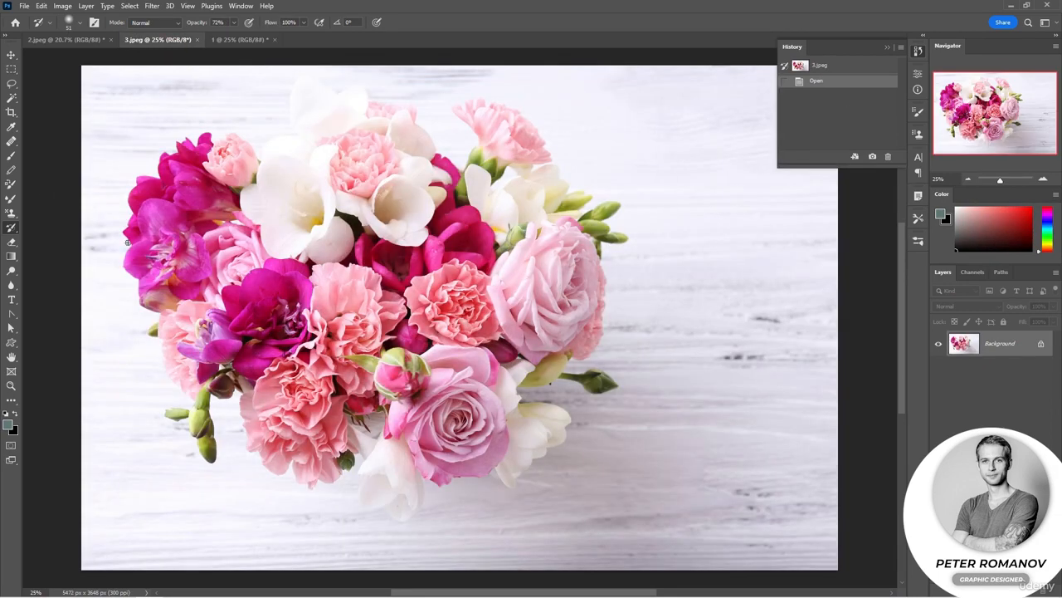
right_click(17, 232)
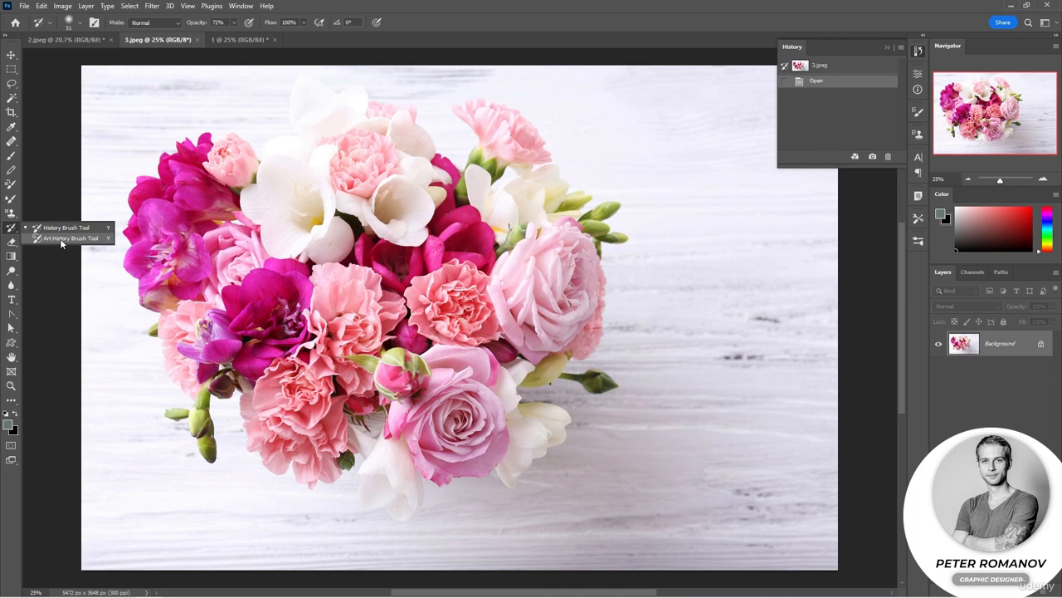
click(60, 239)
right_click(360, 317)
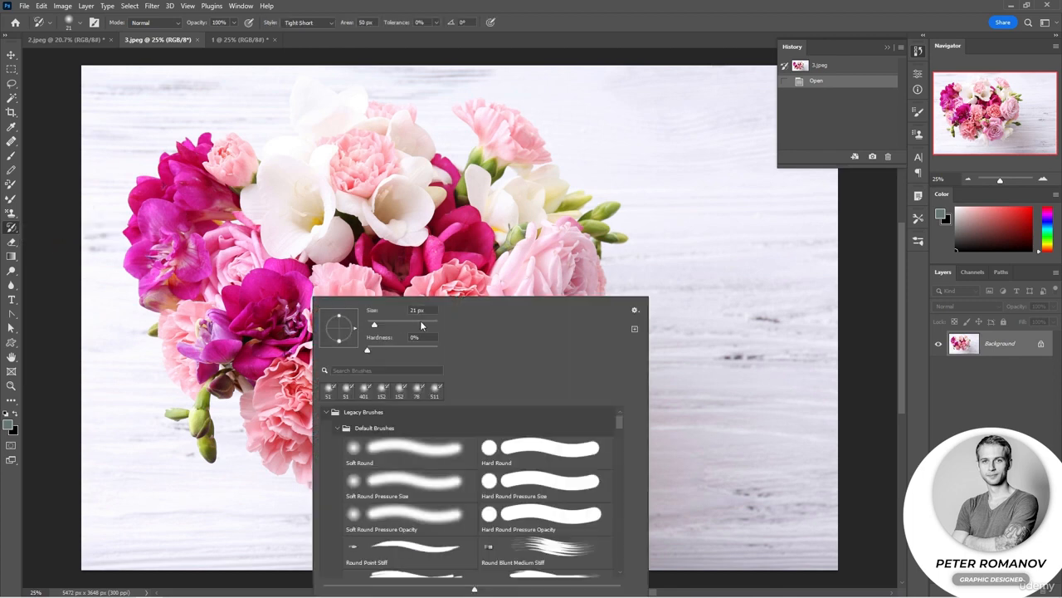
drag(419, 326, 427, 325)
click(523, 24)
click(324, 23)
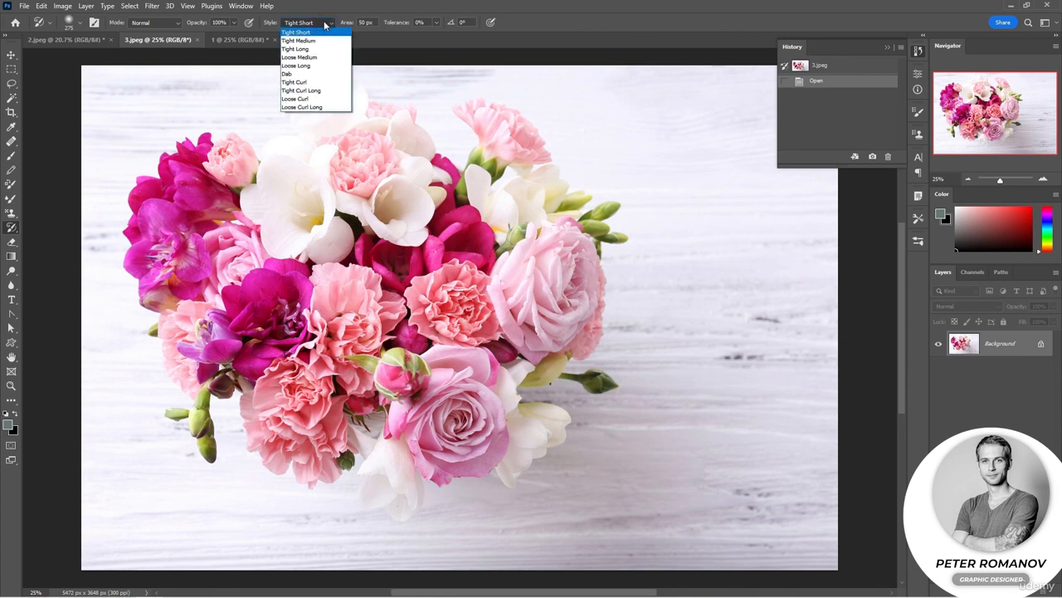
click(325, 33)
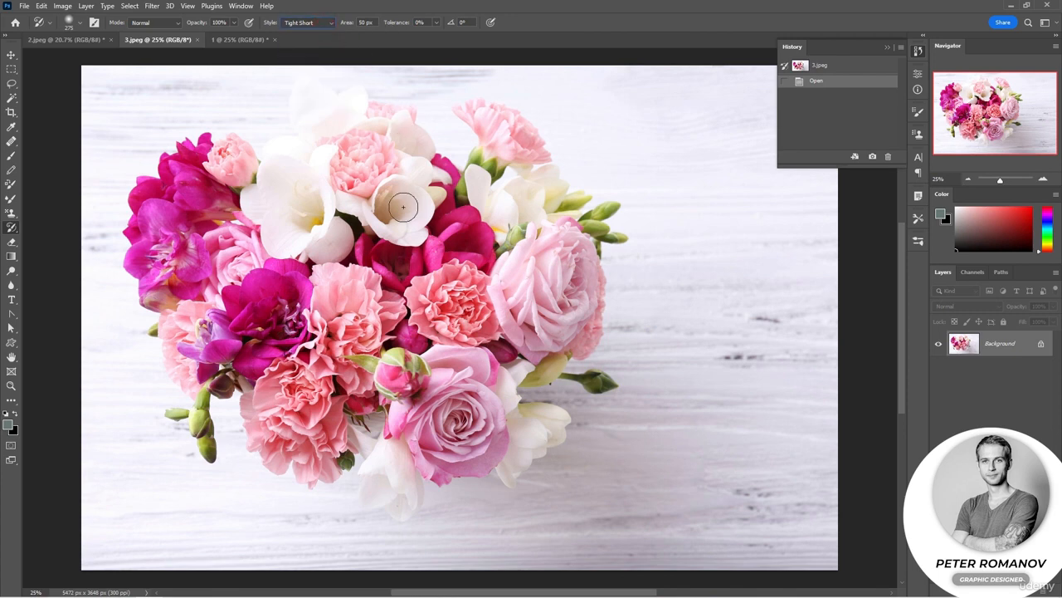
Try Tight Short strokes on the magenta flowers, reducing the Art History Brush to 155 px, and undo them.
drag(199, 186, 189, 163)
key(ctrl+z)
right_click(284, 210)
drag(391, 237, 376, 237)
drag(156, 191, 174, 228)
click(166, 203)
click(173, 223)
click(176, 241)
key(ctrl+z)
key(ctrl+z)
key(ctrl+z)
key(ctrl+z)
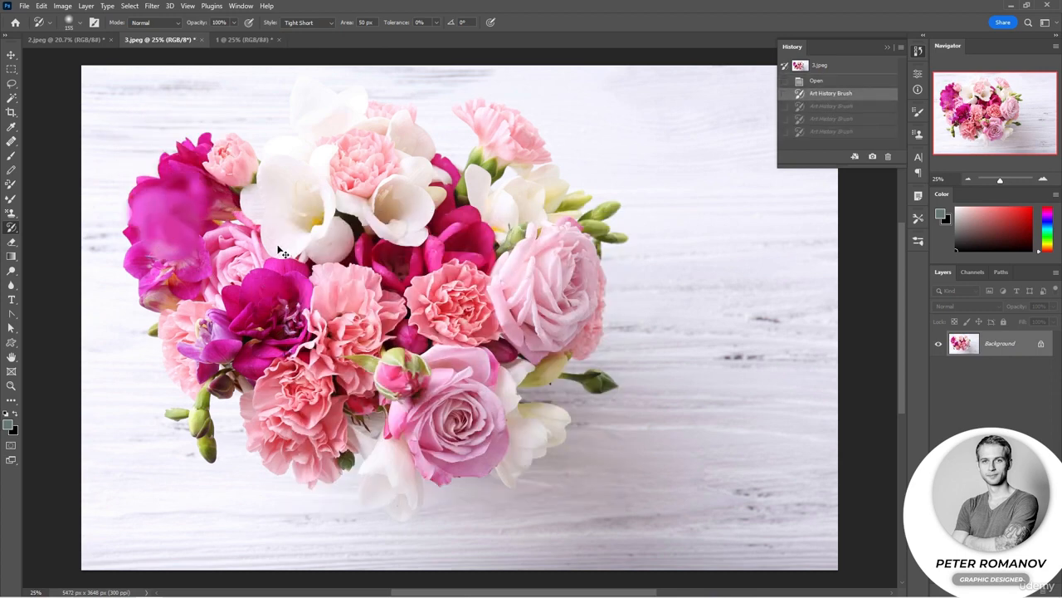
Try the Loose Medium style of the Art History Brush on the magenta and coral flowers and undo the strokes.
click(322, 25)
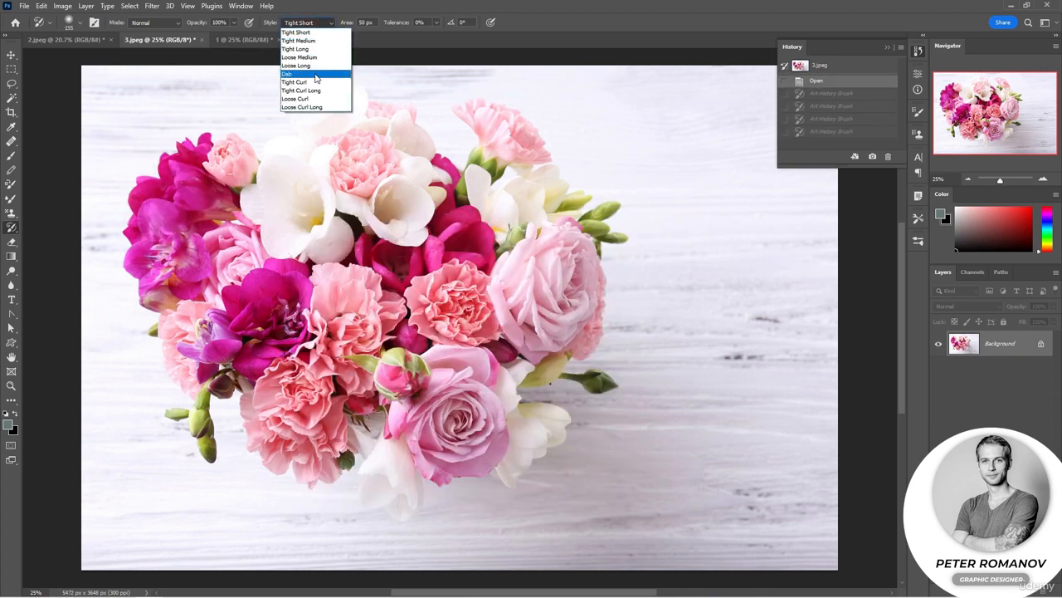
click(320, 57)
click(195, 193)
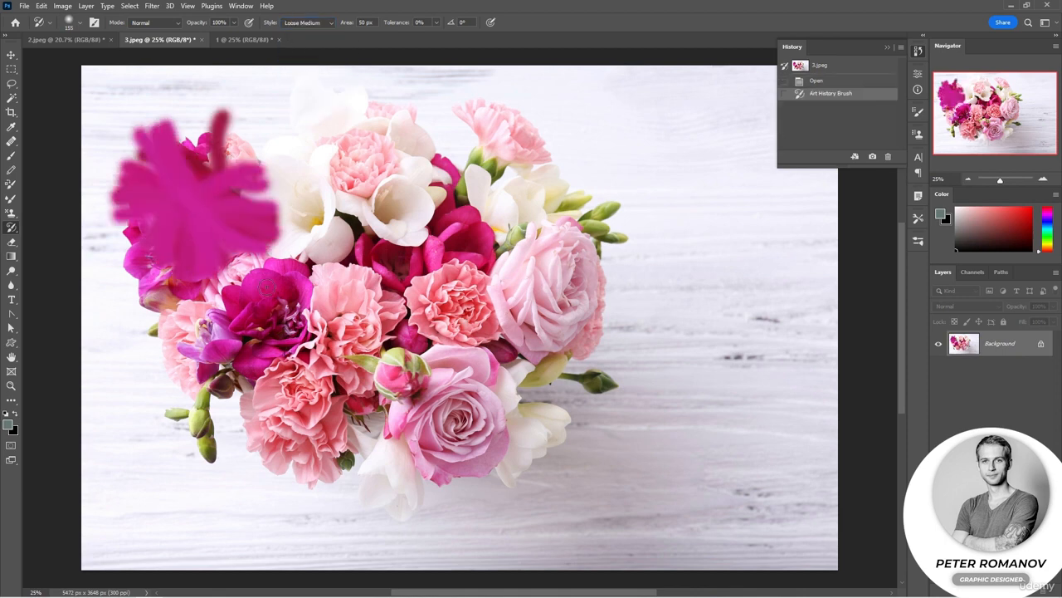
click(255, 318)
click(324, 333)
key(ctrl+z)
key(ctrl+z)
key(ctrl+z)
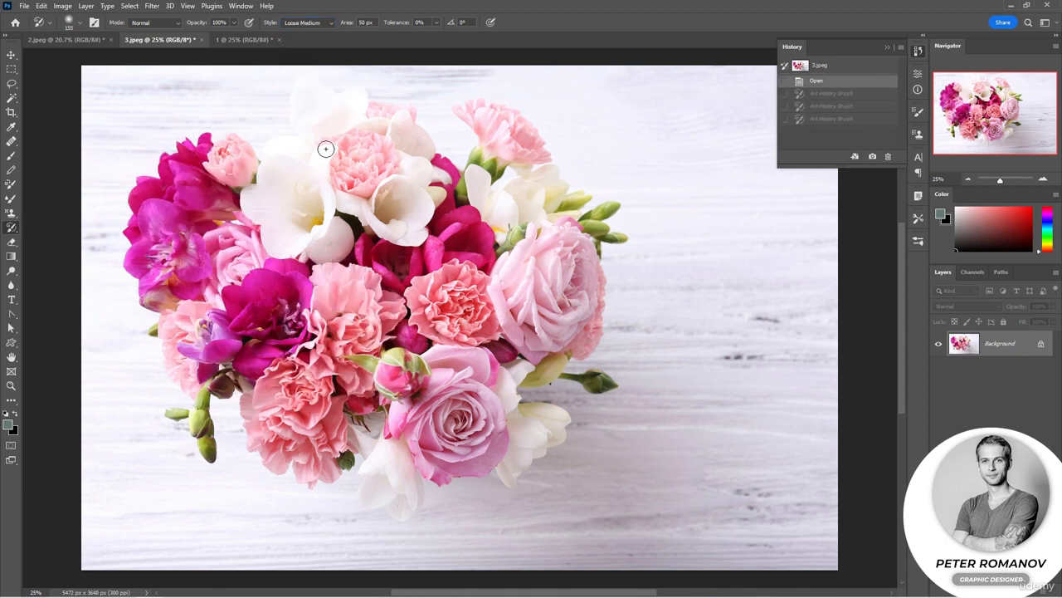
Try the Tight Curl style of the Art History Brush across the magenta and coral flowers and undo the strokes.
click(321, 25)
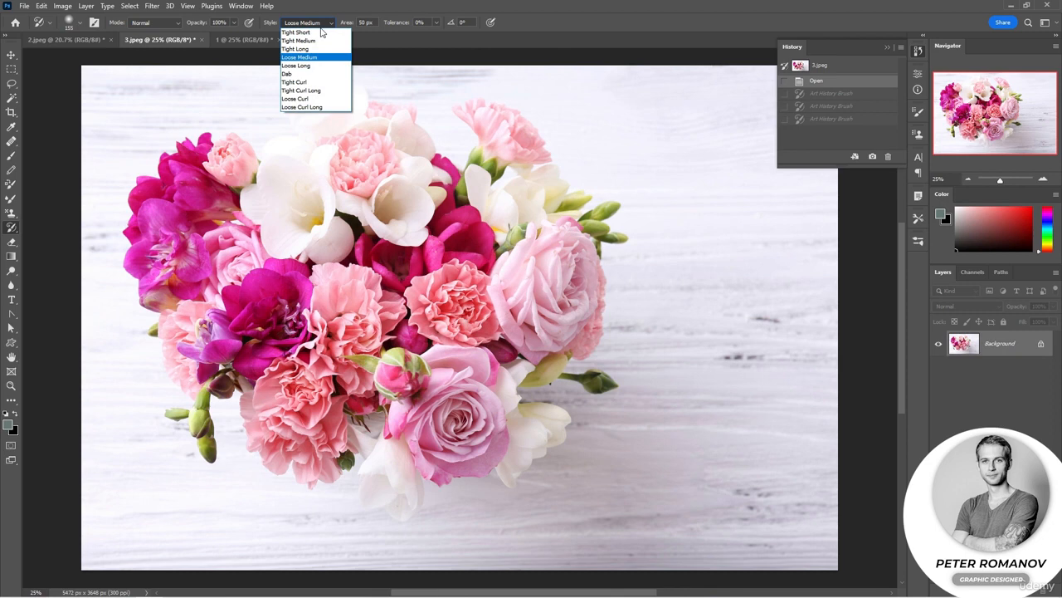
click(303, 84)
click(211, 166)
click(217, 187)
click(149, 230)
click(206, 315)
click(320, 319)
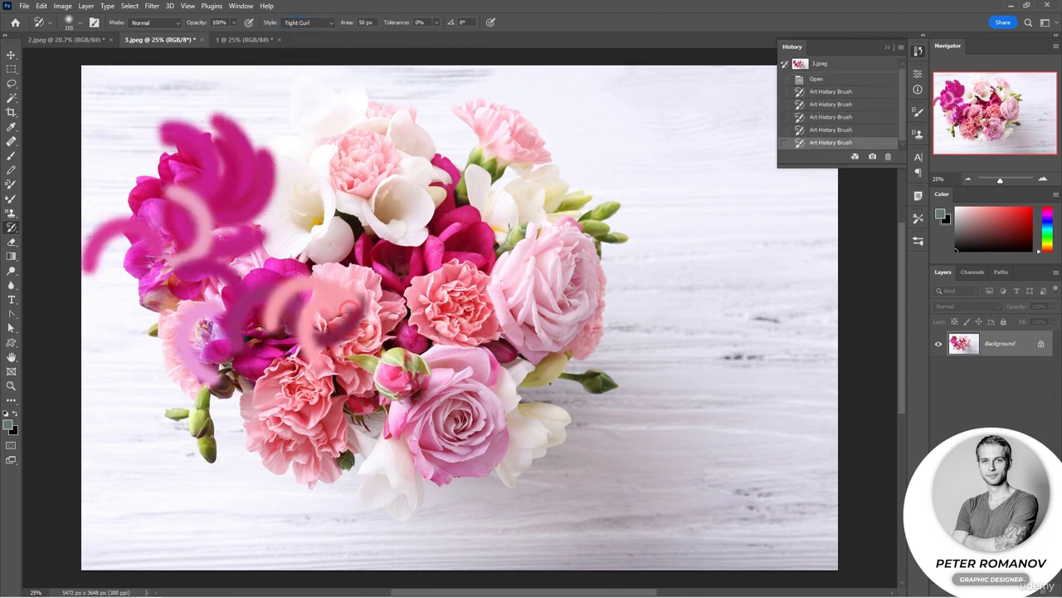
click(347, 314)
click(336, 327)
key(ctrl+z)
key(ctrl+z)
key(ctrl+z)
key(ctrl+z)
key(ctrl+z)
key(ctrl+z)
key(ctrl+z)
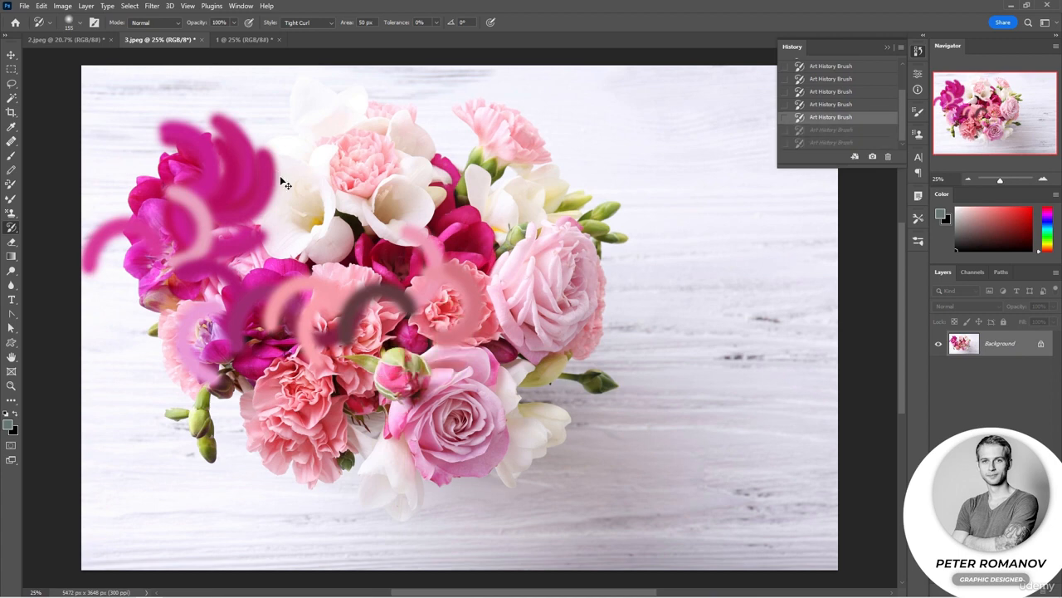
Collapse the history list, add a new layer above the flower photo, fill it with white and lower its opacity to 63%.
click(887, 47)
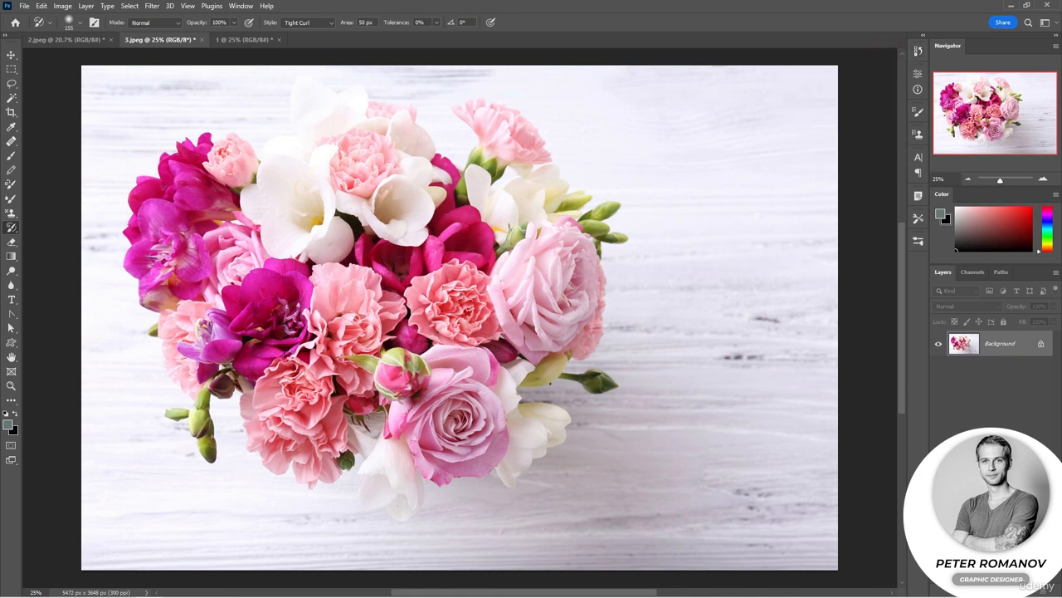
click(1030, 591)
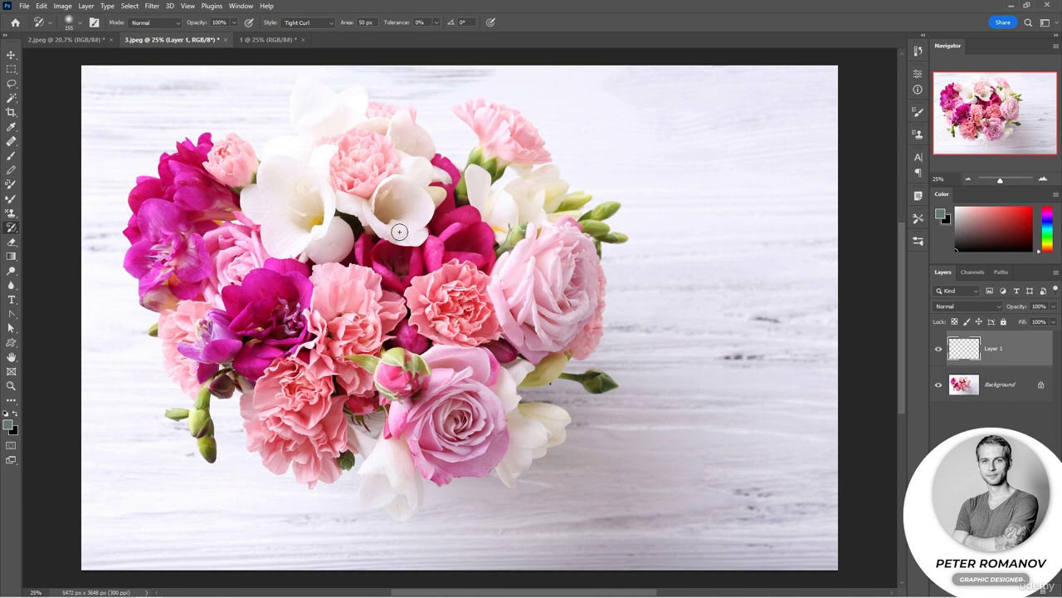
key(d)
key(x)
key(alt+BackSpace)
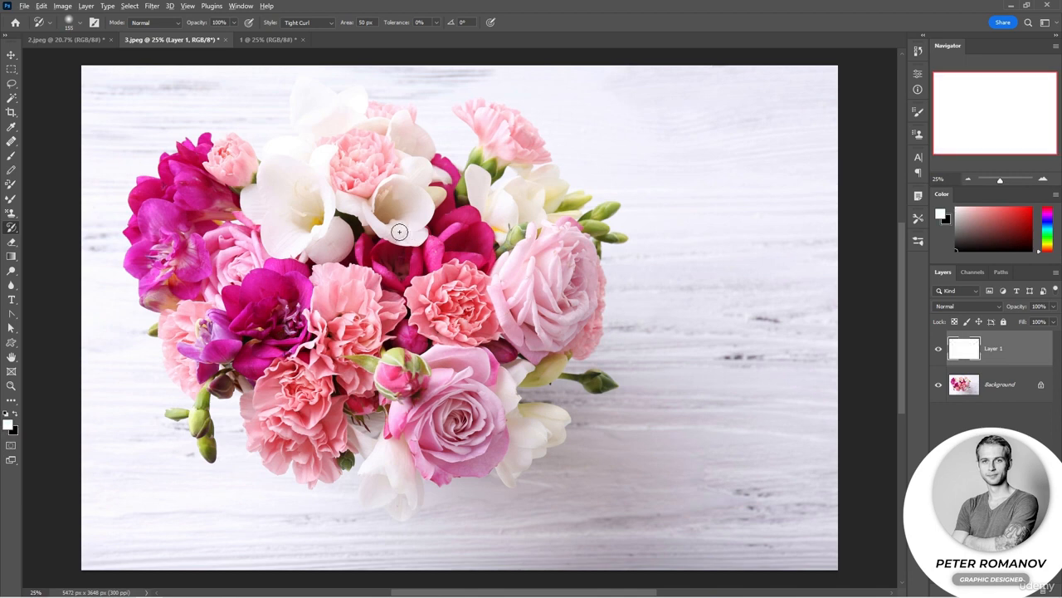
drag(1027, 306, 1000, 309)
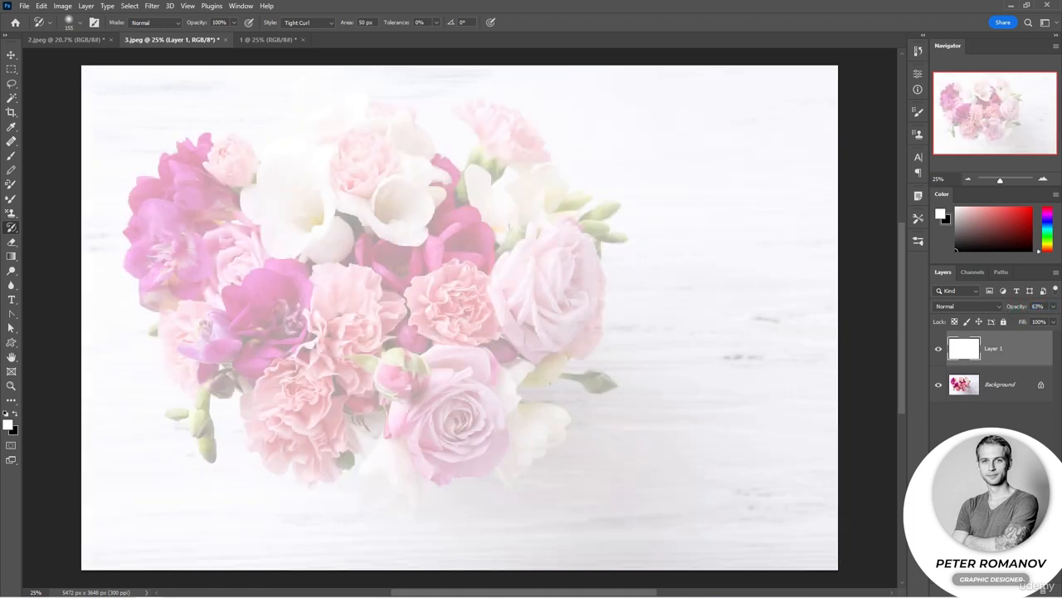
Add an empty layer above the white layer, lower the white layer's opacity to 57% and make the new layer active.
click(1031, 591)
click(1011, 377)
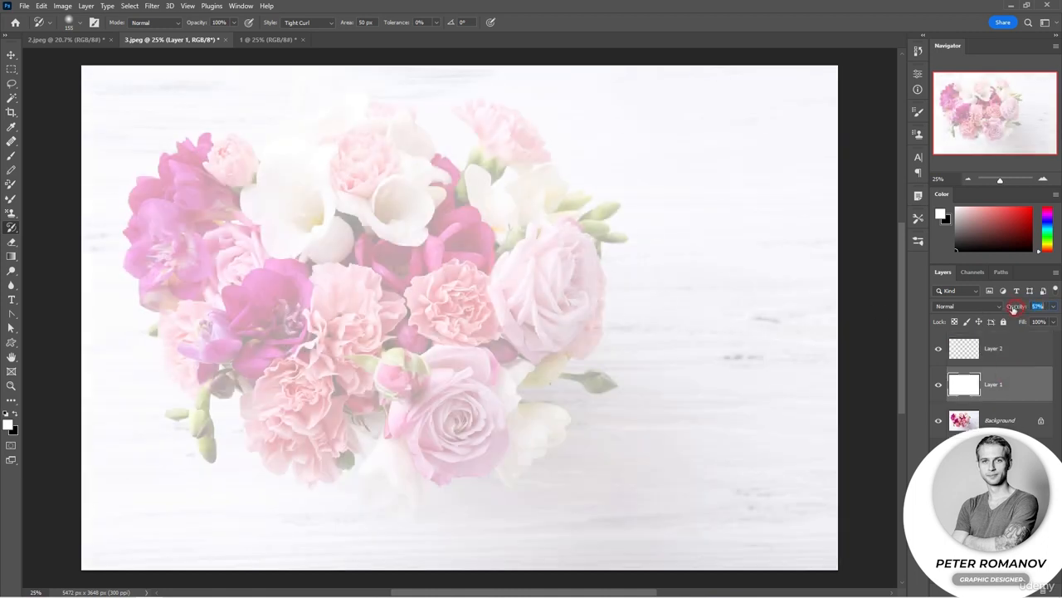
click(1013, 356)
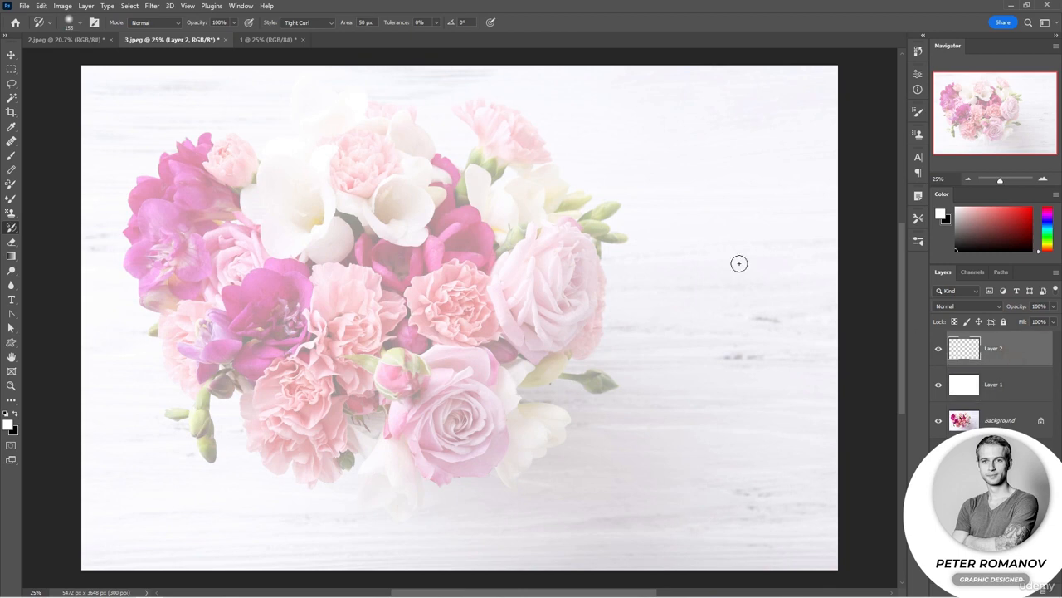
Try the Loose Curl style of the Art History Brush on the magenta flowers and undo the strokes.
click(308, 24)
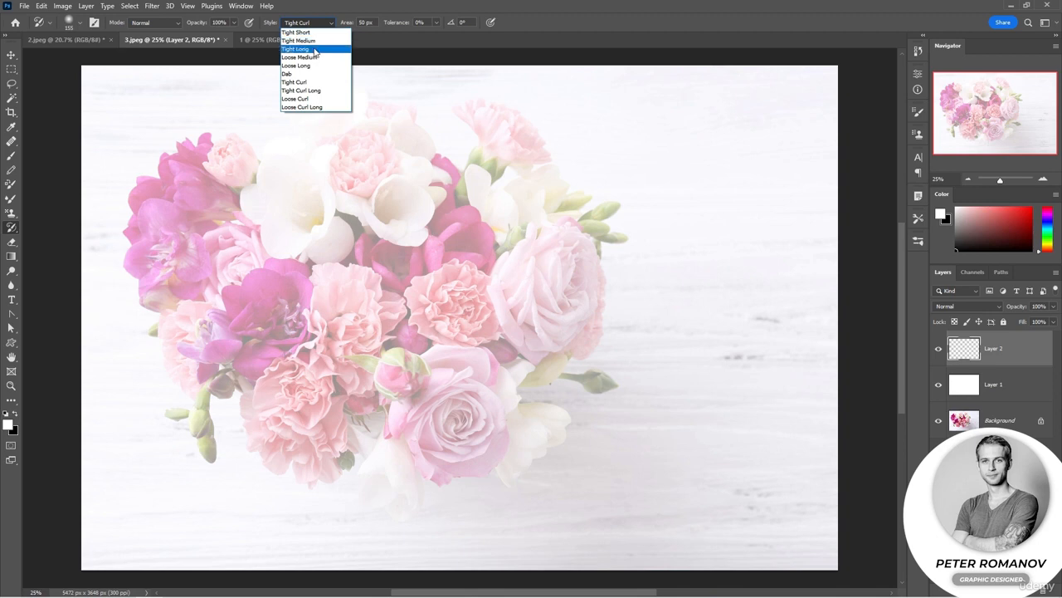
click(320, 98)
mouse_move(273, 179)
mouse_down()
mouse_move(190, 187)
mouse_move(195, 205)
mouse_up()
key(ctrl+z)
key(ctrl+z)
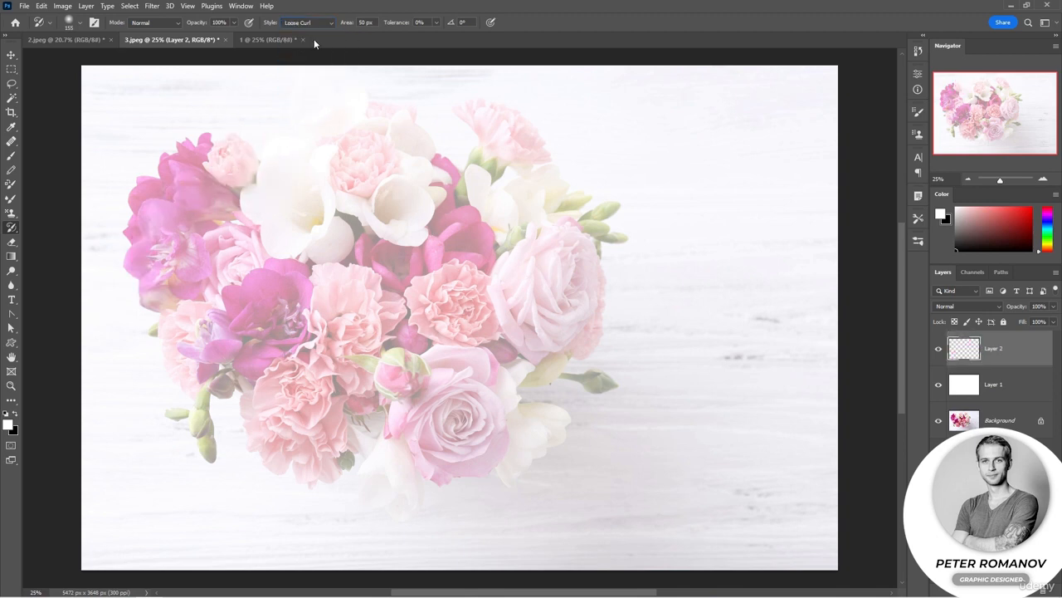
Set the Art History Brush to Tight Short at 59% opacity, test it on the magenta flower and undo the stroke.
click(328, 23)
click(315, 37)
text(59)
mouse_move(204, 205)
mouse_down()
mouse_move(191, 196)
mouse_move(218, 213)
mouse_move(207, 227)
mouse_up()
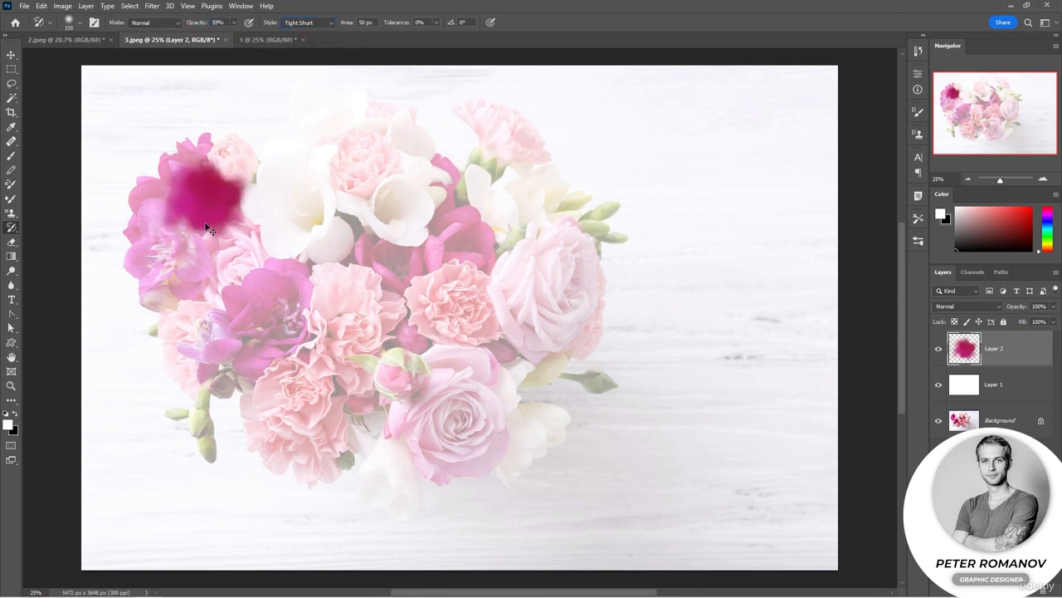
key(ctrl+z)
Paint over the magenta flowers and green buds with the 155 px brush, and over the coral carnation with a smaller brush.
mouse_move(231, 157)
mouse_down()
mouse_move(173, 181)
mouse_move(168, 192)
mouse_move(184, 178)
mouse_move(220, 205)
mouse_move(176, 231)
mouse_move(154, 223)
mouse_move(167, 257)
mouse_move(173, 226)
mouse_move(150, 274)
mouse_move(189, 262)
mouse_move(195, 249)
mouse_move(188, 282)
mouse_move(203, 344)
mouse_move(222, 349)
mouse_move(219, 331)
mouse_move(254, 300)
mouse_move(242, 294)
mouse_move(250, 315)
mouse_move(279, 310)
mouse_move(284, 325)
mouse_move(293, 308)
mouse_move(295, 281)
mouse_move(263, 283)
mouse_move(275, 251)
mouse_move(232, 256)
mouse_move(233, 268)
mouse_move(241, 243)
mouse_move(229, 247)
mouse_move(229, 264)
mouse_move(235, 249)
mouse_move(167, 337)
mouse_move(201, 398)
mouse_move(206, 443)
mouse_move(162, 415)
mouse_up()
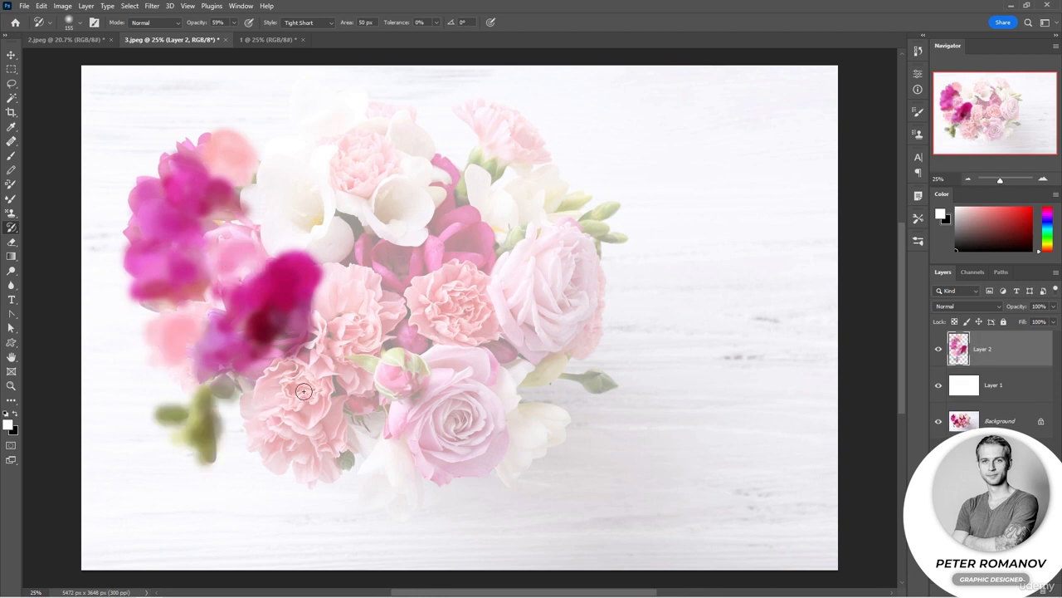
scroll(304, 391, up, 3)
right_click(334, 392)
drag(396, 324, 398, 324)
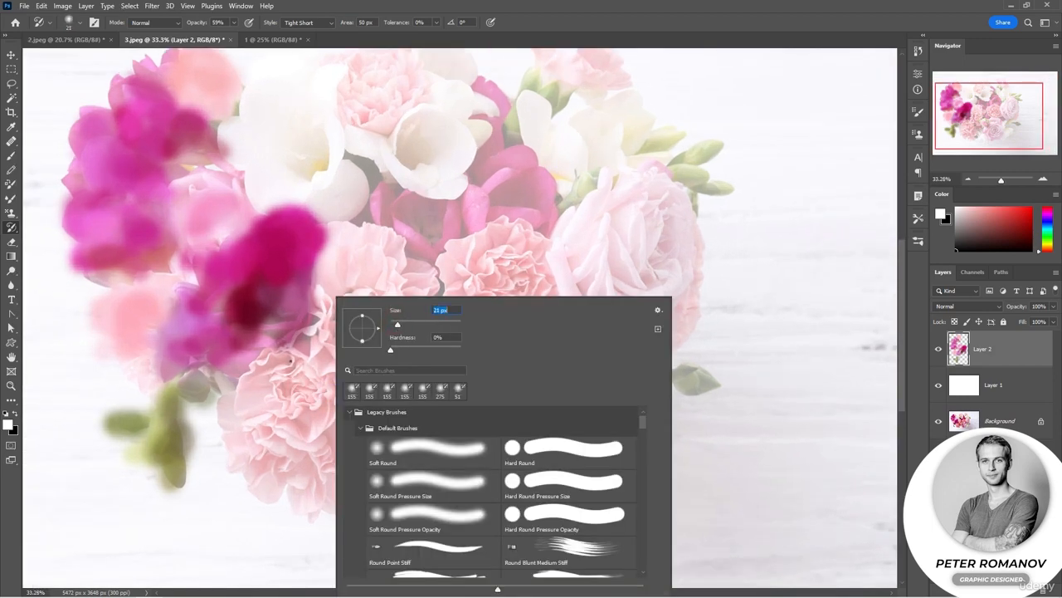
mouse_move(463, 239)
mouse_down()
mouse_move(462, 304)
mouse_move(513, 323)
mouse_up()
mouse_move(496, 241)
mouse_down()
mouse_move(488, 288)
mouse_move(550, 300)
mouse_move(536, 316)
mouse_move(529, 293)
mouse_move(502, 301)
mouse_move(515, 263)
mouse_move(529, 262)
mouse_move(513, 231)
mouse_move(544, 261)
mouse_move(575, 266)
mouse_move(566, 280)
mouse_move(583, 311)
mouse_up()
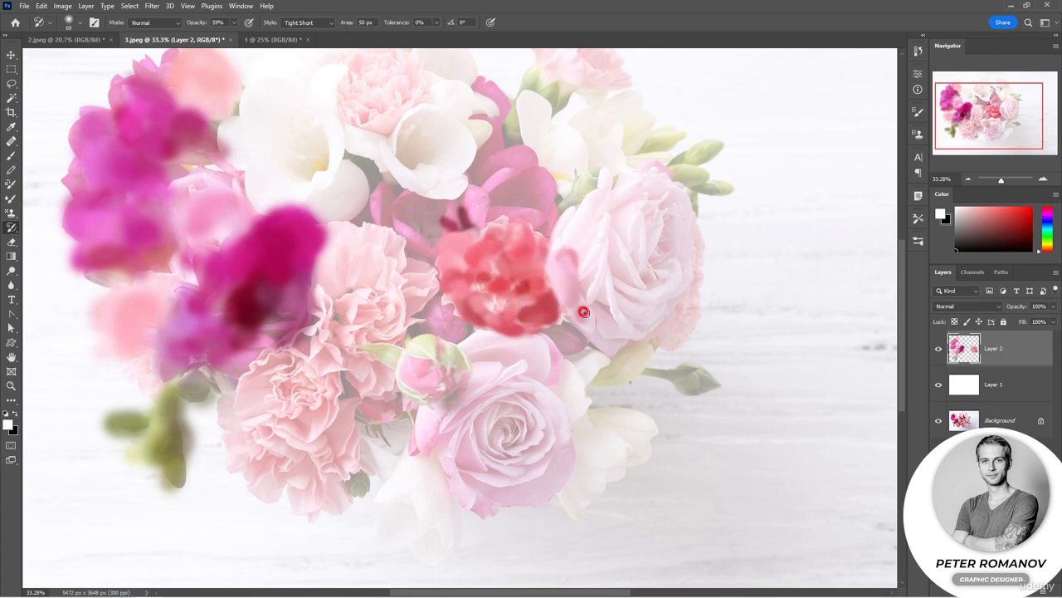
Undo the last carnation strokes, delete the painted layer and add a fresh empty layer above the white one.
key(ctrl+z)
key(ctrl+z)
key(ctrl+z)
key(ctrl+z)
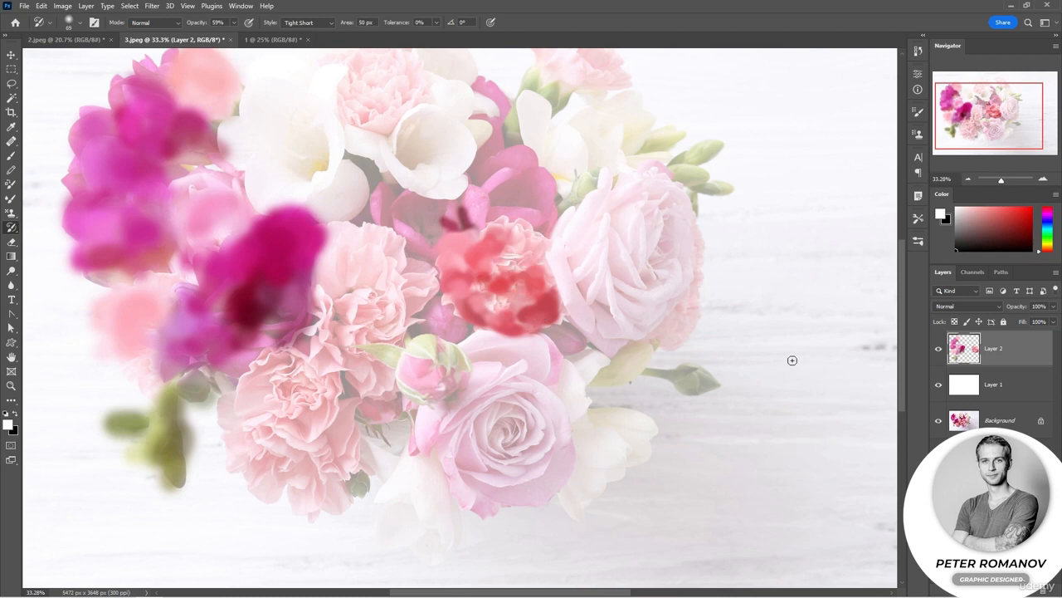
click(1044, 590)
click(482, 226)
click(1031, 591)
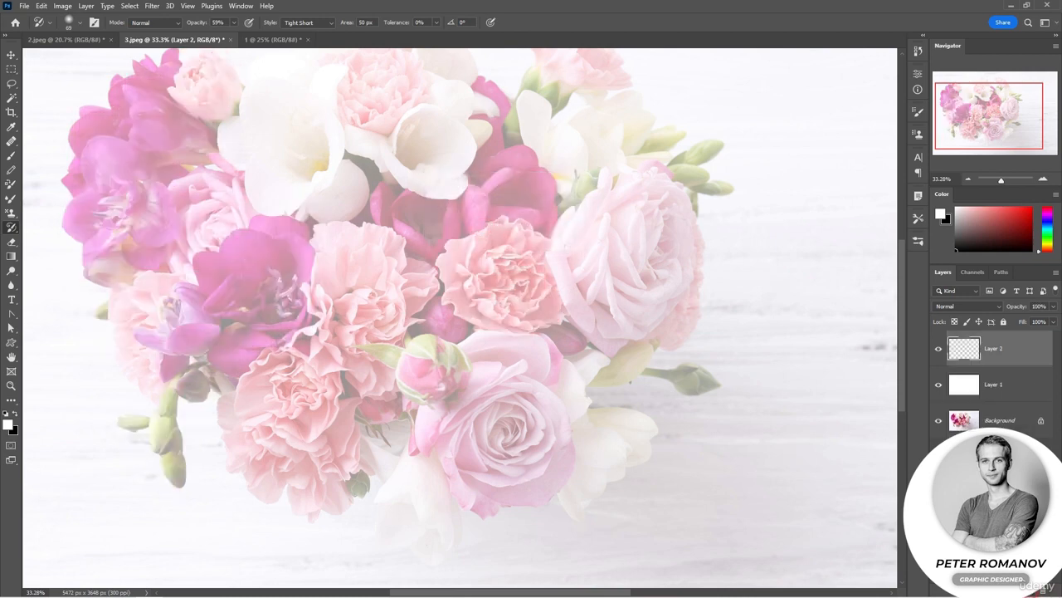
Paint the leftmost purple flower with Tight Short strokes and, with the brush reduced to 42 px, start on the neighbouring magenta flowers.
mouse_move(155, 197)
mouse_down()
mouse_move(106, 215)
mouse_move(124, 190)
mouse_move(107, 161)
mouse_move(108, 186)
mouse_move(99, 185)
mouse_move(108, 164)
mouse_move(121, 164)
mouse_move(83, 230)
mouse_move(142, 258)
mouse_move(128, 242)
mouse_move(117, 239)
mouse_move(106, 275)
mouse_move(140, 292)
mouse_move(175, 285)
mouse_move(194, 328)
mouse_up()
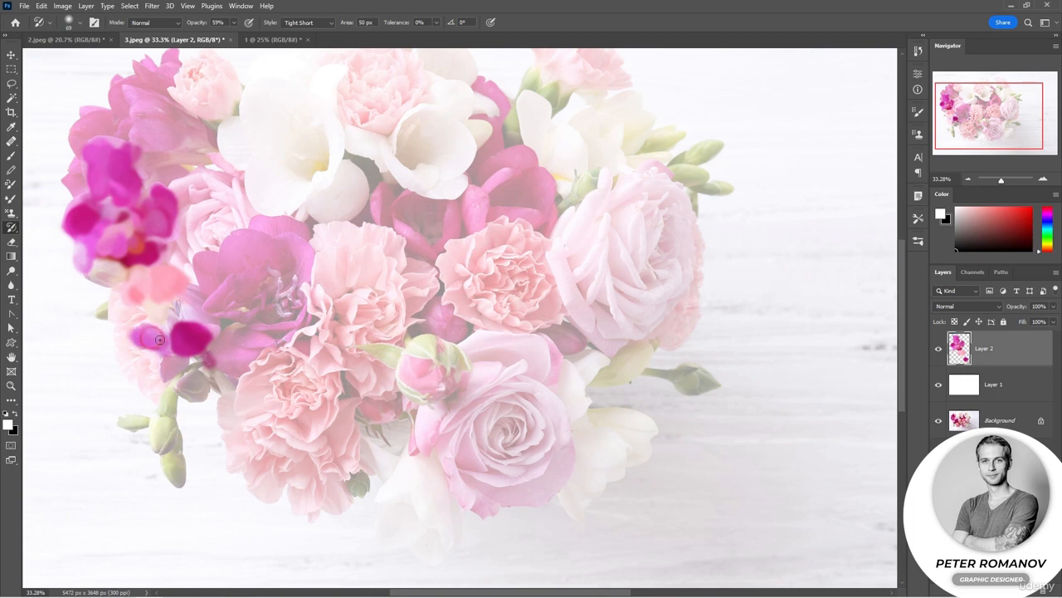
right_click(187, 304)
click(187, 305)
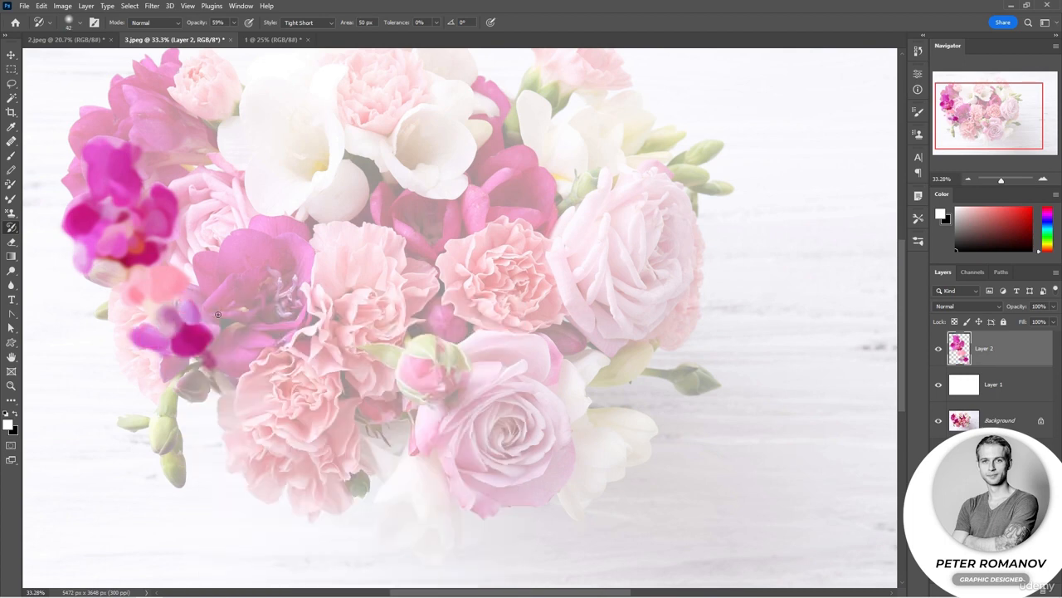
click(229, 292)
click(233, 295)
click(246, 283)
mouse_move(248, 276)
mouse_down()
mouse_move(297, 306)
mouse_move(266, 249)
mouse_move(244, 260)
mouse_move(240, 237)
mouse_move(226, 264)
mouse_move(239, 253)
mouse_move(287, 269)
mouse_move(257, 240)
mouse_move(263, 272)
mouse_up()
Reduce the Art History Brush to 31 px and paint over the petals and centre of the large magenta flower.
right_click(244, 273)
click(305, 305)
mouse_move(207, 259)
mouse_down()
mouse_move(214, 284)
mouse_move(199, 262)
mouse_move(267, 239)
mouse_move(261, 229)
mouse_move(305, 236)
mouse_up()
mouse_move(303, 246)
mouse_down()
mouse_move(304, 279)
mouse_move(277, 301)
mouse_move(303, 310)
mouse_move(267, 340)
mouse_move(223, 338)
mouse_move(238, 374)
mouse_up()
click(304, 310)
scroll(239, 368, down, 4)
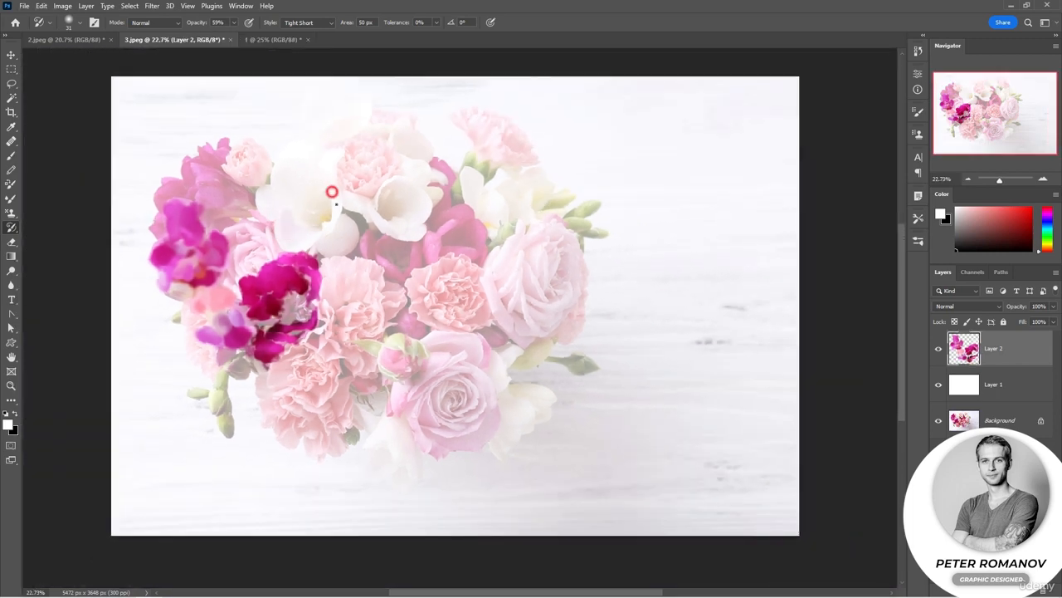
Paint the white freesia, green buds, pink rosebud and lower pink rose with the 31 px Tight Short brush.
mouse_move(331, 192)
mouse_down()
mouse_move(304, 219)
mouse_move(315, 217)
mouse_move(302, 200)
mouse_move(319, 200)
mouse_move(287, 192)
mouse_up()
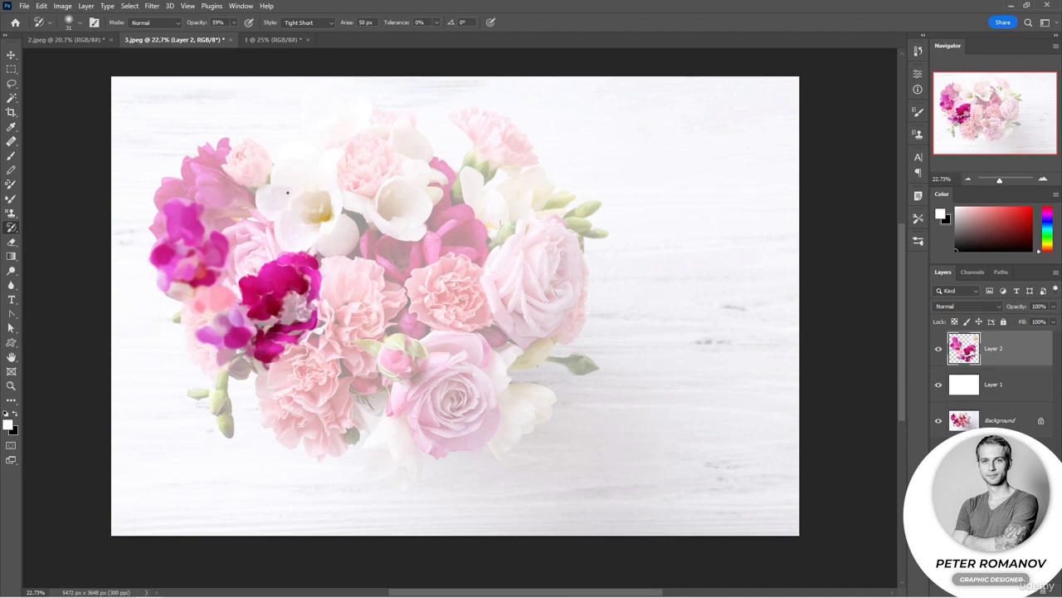
drag(255, 247, 240, 265)
mouse_move(225, 366)
mouse_down()
mouse_move(219, 396)
mouse_move(229, 412)
mouse_move(207, 388)
mouse_up()
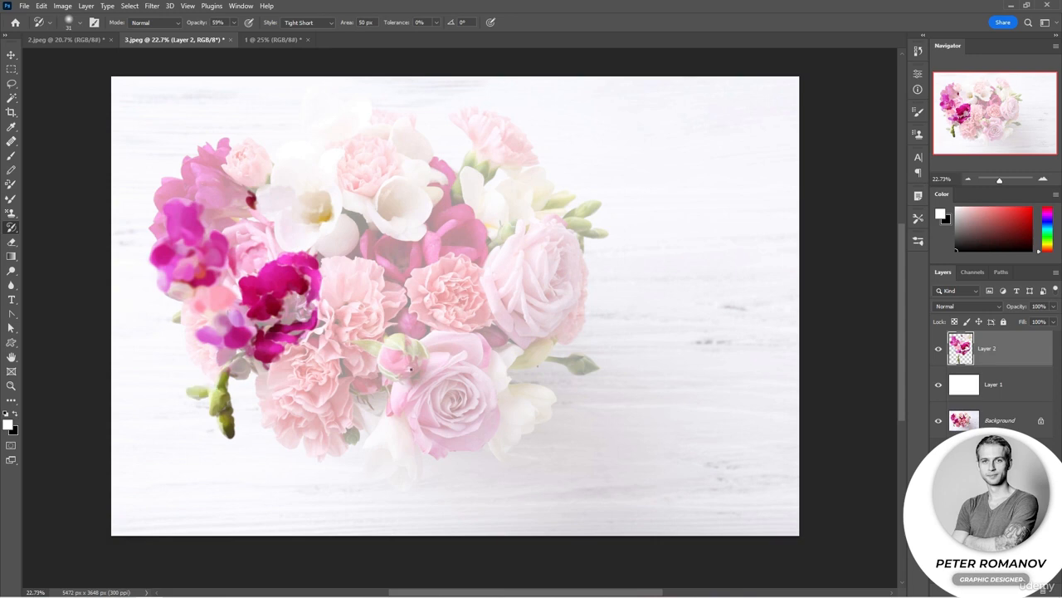
mouse_move(410, 358)
mouse_down()
mouse_move(401, 342)
mouse_move(399, 363)
mouse_move(415, 345)
mouse_move(419, 374)
mouse_move(384, 369)
mouse_move(440, 369)
mouse_move(397, 405)
mouse_move(427, 425)
mouse_move(452, 390)
mouse_move(444, 419)
mouse_move(460, 365)
mouse_move(485, 399)
mouse_move(490, 440)
mouse_move(419, 399)
mouse_move(460, 369)
mouse_move(481, 381)
mouse_up()
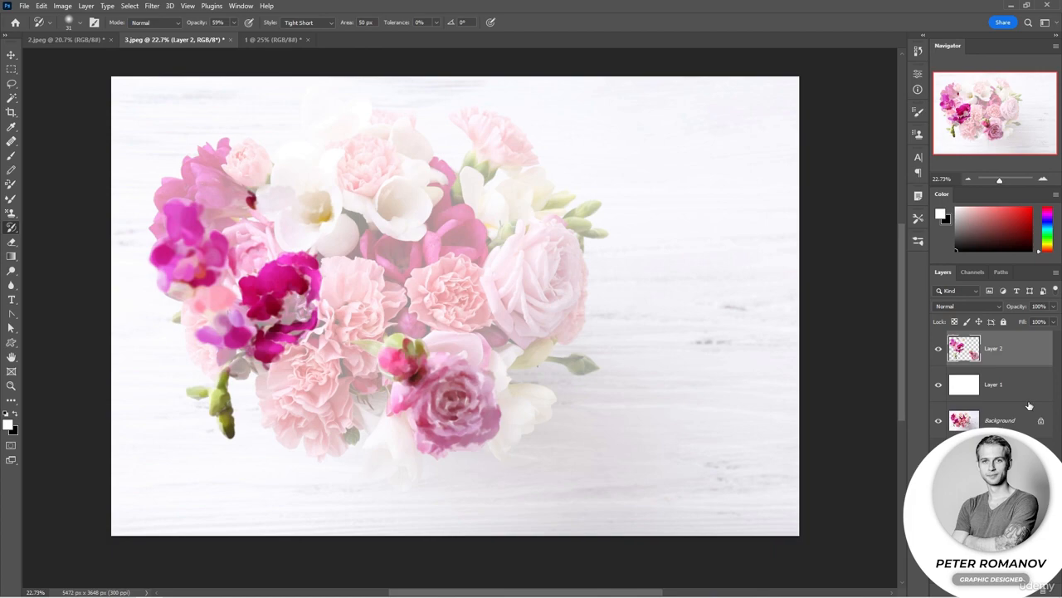
Hide and show the Background layer to compare the painting, and view the leopard image 2.jpeg before returning to 3.jpeg.
click(940, 420)
click(940, 420)
click(91, 40)
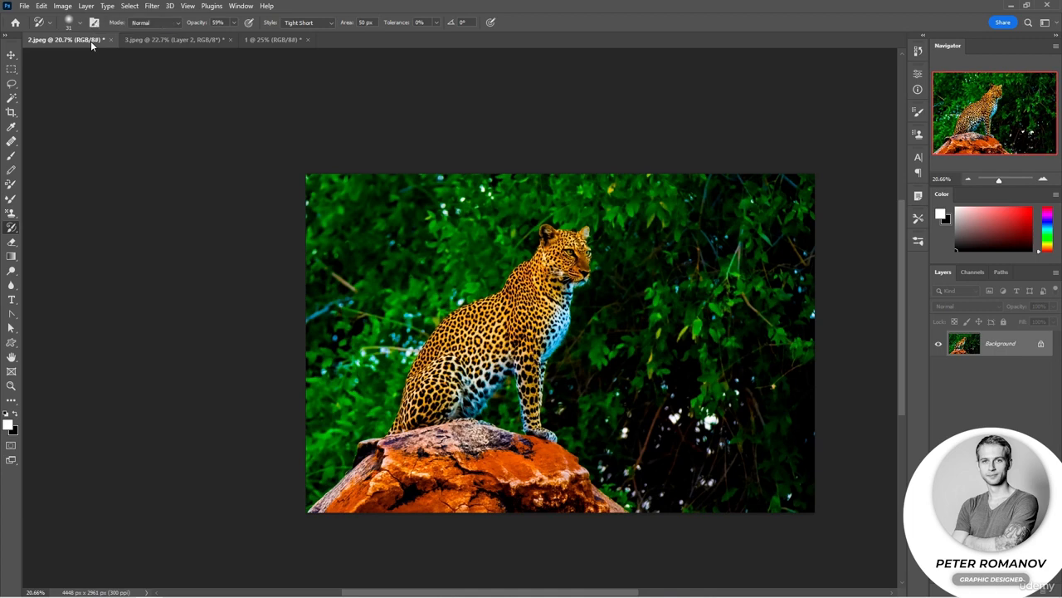
click(158, 40)
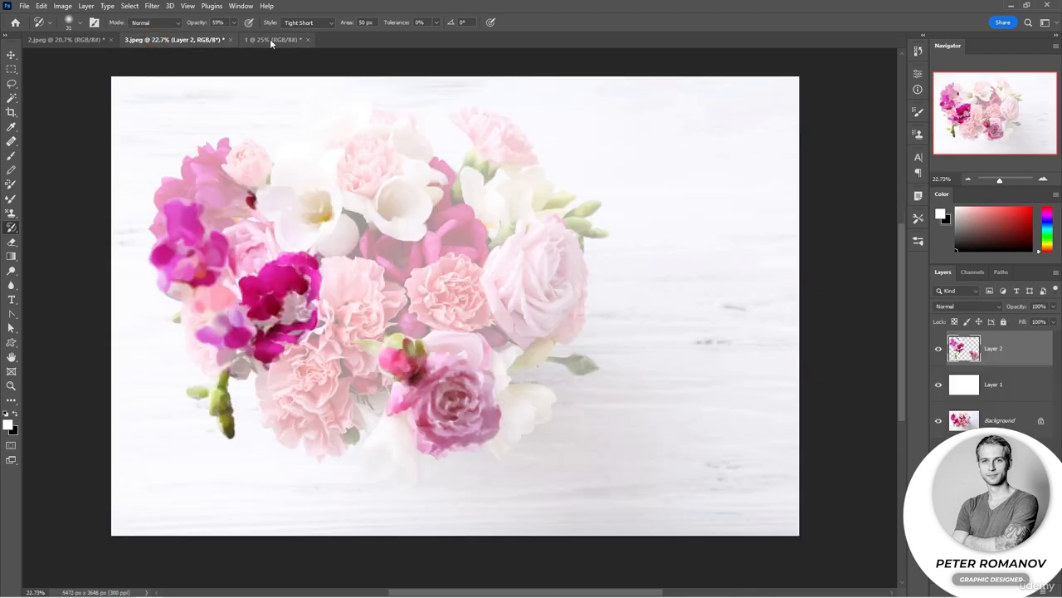
mouse_move(392, 245)
mouse_down()
mouse_move(390, 259)
mouse_move(408, 264)
mouse_move(363, 245)
mouse_move(425, 254)
mouse_move(383, 305)
mouse_move(364, 271)
mouse_move(325, 267)
mouse_move(370, 282)
mouse_move(356, 323)
mouse_move(375, 328)
mouse_move(352, 322)
mouse_move(340, 334)
mouse_move(365, 345)
mouse_move(362, 366)
mouse_move(328, 349)
mouse_move(329, 386)
mouse_move(307, 400)
mouse_move(284, 370)
mouse_move(323, 359)
mouse_move(300, 372)
mouse_move(292, 353)
mouse_up()
mouse_move(344, 383)
mouse_down()
mouse_move(263, 404)
mouse_move(271, 408)
mouse_up()
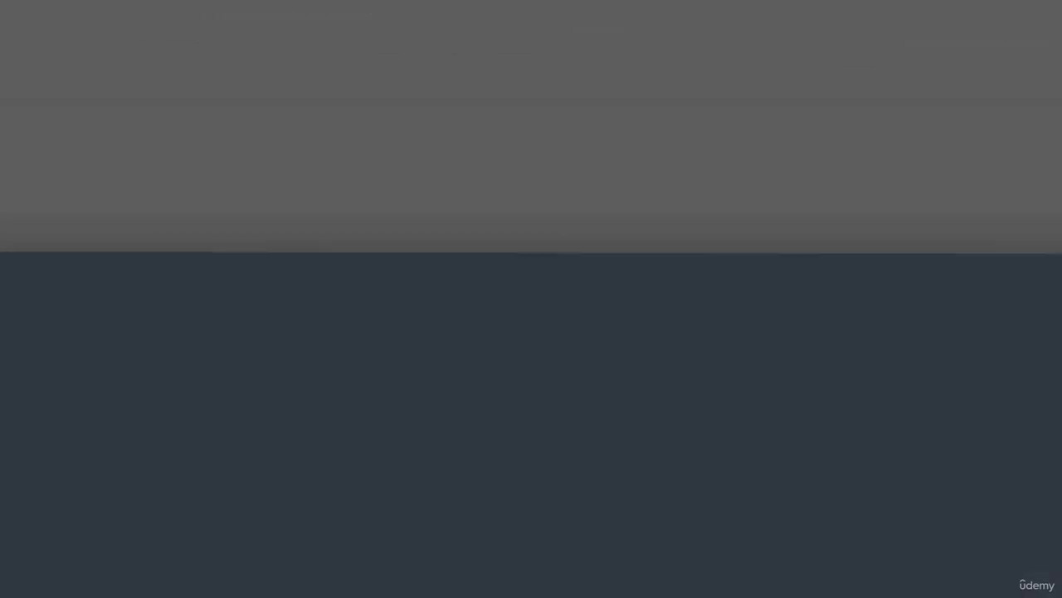